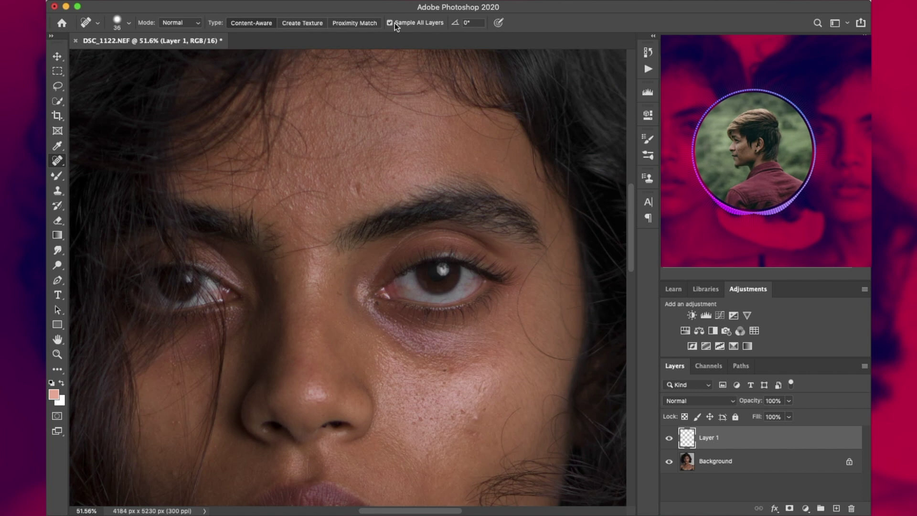
- Remove the blemishes on the forehead and around the nose bridge with the Spot Healing Brush on Layer 1
{"action": "key", "text": "z"}
{"action": "left_click_drag", "start_coordinate": [363, 201], "coordinate": [385, 199]}
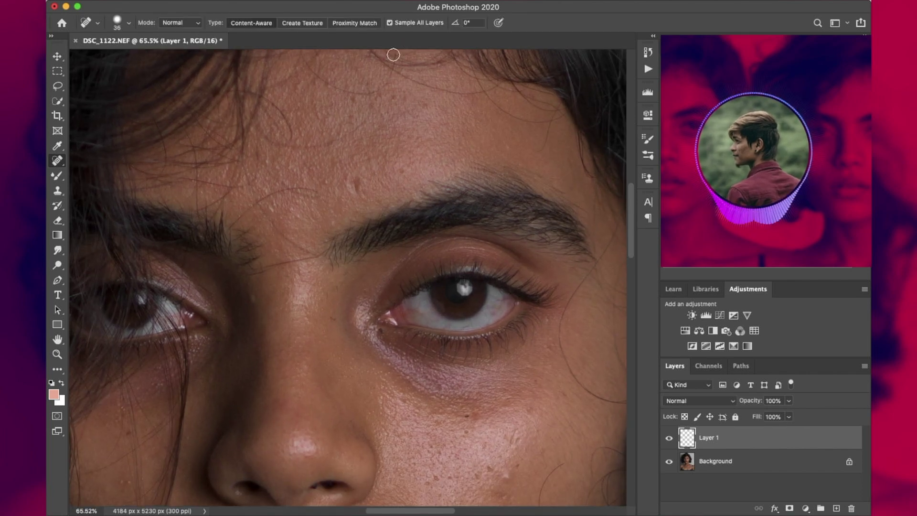
{"action": "mouse_move", "coordinate": [355, 186]}
{"action": "left_mouse_down"}
{"action": "mouse_move", "coordinate": [346, 180]}
{"action": "mouse_move", "coordinate": [365, 193]}
{"action": "mouse_move", "coordinate": [332, 197]}
{"action": "left_mouse_up"}
{"action": "key", "text": "space"}
{"action": "left_click_drag", "start_coordinate": [365, 262], "coordinate": [328, 199]}
{"action": "left_click", "coordinate": [215, 237]}
- Spot-heal the dark marks and bumps on the brightly lit cheek and just below the eye
{"action": "mouse_move", "coordinate": [266, 294]}
{"action": "left_mouse_down"}
{"action": "mouse_move", "coordinate": [227, 203]}
{"action": "mouse_move", "coordinate": [167, 148]}
{"action": "left_mouse_up"}
{"action": "left_click", "coordinate": [371, 308]}
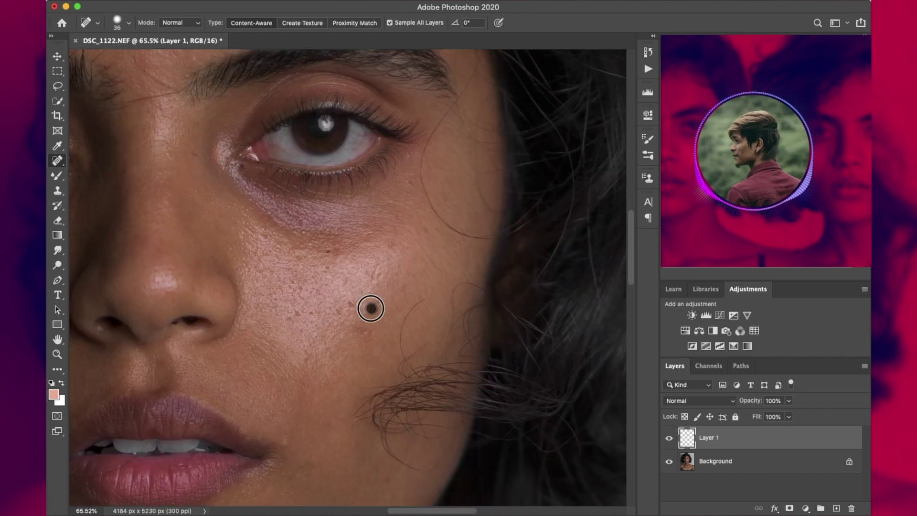
{"action": "mouse_move", "coordinate": [345, 301]}
{"action": "left_mouse_down"}
{"action": "mouse_move", "coordinate": [370, 332]}
{"action": "mouse_move", "coordinate": [379, 301]}
{"action": "mouse_move", "coordinate": [411, 281]}
{"action": "mouse_move", "coordinate": [374, 270]}
{"action": "mouse_move", "coordinate": [361, 286]}
{"action": "left_mouse_up"}
{"action": "left_click_drag", "start_coordinate": [359, 332], "coordinate": [385, 319]}
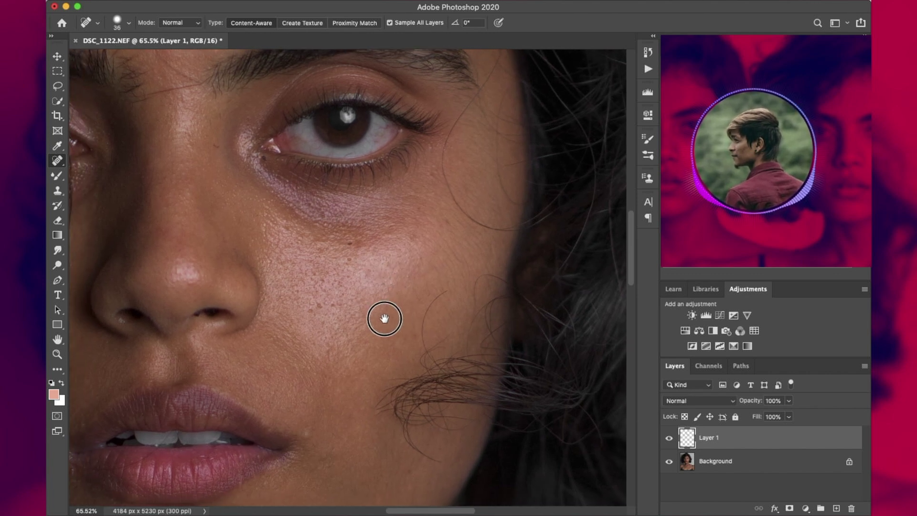
{"action": "left_click_drag", "start_coordinate": [316, 301], "coordinate": [320, 317]}
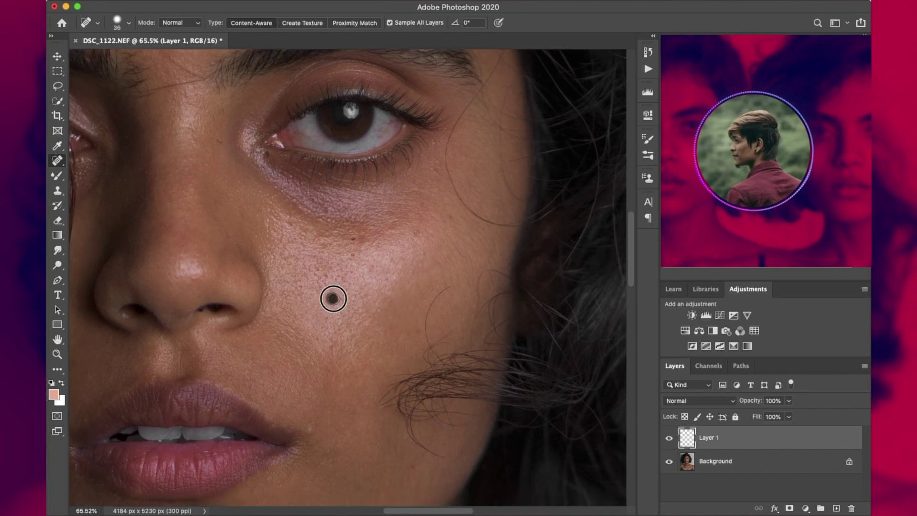
{"action": "left_click_drag", "start_coordinate": [345, 234], "coordinate": [359, 252]}
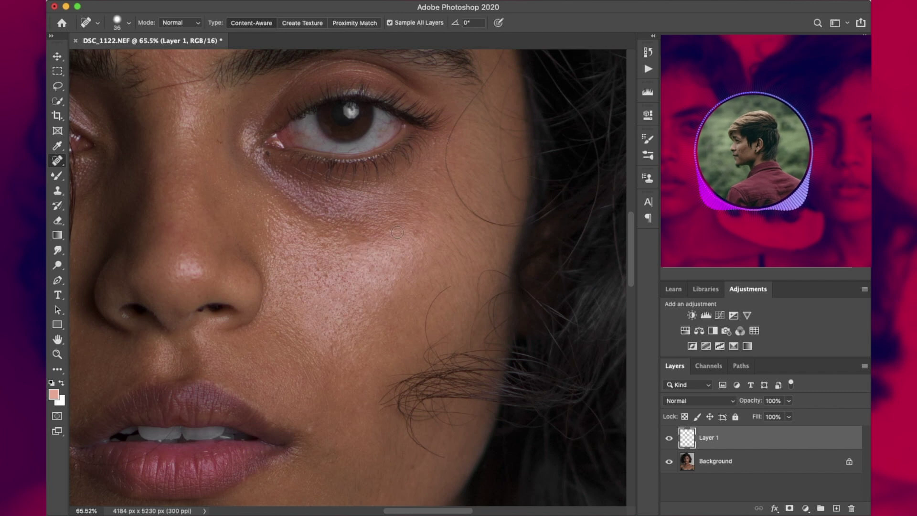
{"action": "left_click_drag", "start_coordinate": [410, 231], "coordinate": [422, 239]}
{"action": "left_click_drag", "start_coordinate": [377, 268], "coordinate": [370, 277]}
- Spot-heal the remaining small marks on the lower cheek, around the mouth and along the chin
{"action": "left_click_drag", "start_coordinate": [367, 348], "coordinate": [392, 229]}
{"action": "left_click", "coordinate": [335, 320]}
{"action": "mouse_move", "coordinate": [345, 375]}
{"action": "left_mouse_down"}
{"action": "mouse_move", "coordinate": [365, 307]}
{"action": "mouse_move", "coordinate": [391, 334]}
{"action": "mouse_move", "coordinate": [406, 327]}
{"action": "left_mouse_up"}
{"action": "scroll", "coordinate": [436, 201], "scroll_direction": "up", "scroll_amount": 5}
{"action": "scroll", "coordinate": [336, 403], "scroll_direction": "down", "scroll_amount": 5}
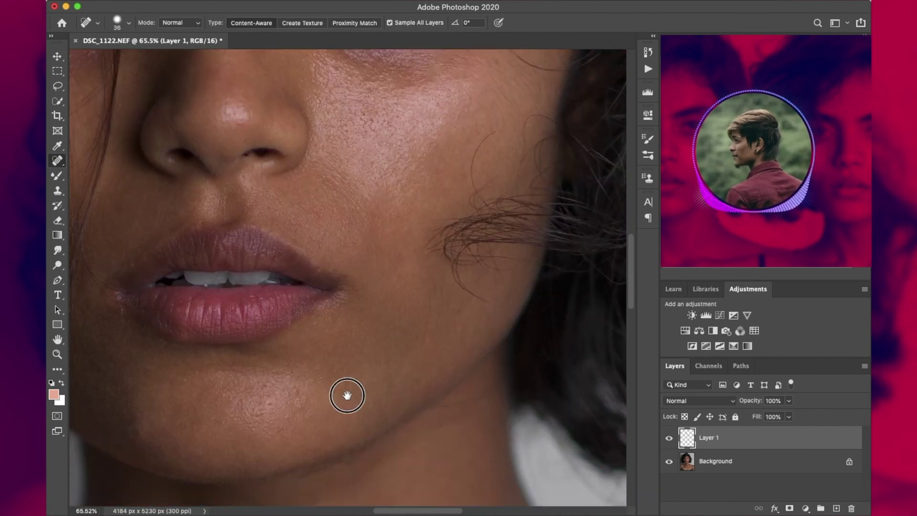
{"action": "scroll", "coordinate": [367, 370], "scroll_direction": "left", "scroll_amount": 1}
{"action": "mouse_move", "coordinate": [346, 366]}
{"action": "left_mouse_down"}
{"action": "mouse_move", "coordinate": [350, 381]}
{"action": "mouse_move", "coordinate": [335, 402]}
{"action": "left_mouse_up"}
- Compare the whole portrait with and without the healing on Layer 1
{"action": "key", "text": "z"}
{"action": "mouse_move", "coordinate": [416, 372]}
{"action": "left_mouse_down"}
{"action": "mouse_move", "coordinate": [385, 362]}
{"action": "mouse_move", "coordinate": [345, 380]}
{"action": "mouse_move", "coordinate": [305, 383]}
{"action": "mouse_move", "coordinate": [295, 371]}
{"action": "left_mouse_up"}
{"action": "key", "text": "super+0"}
{"action": "key", "text": "super+equal"}
{"action": "key", "text": "j"}
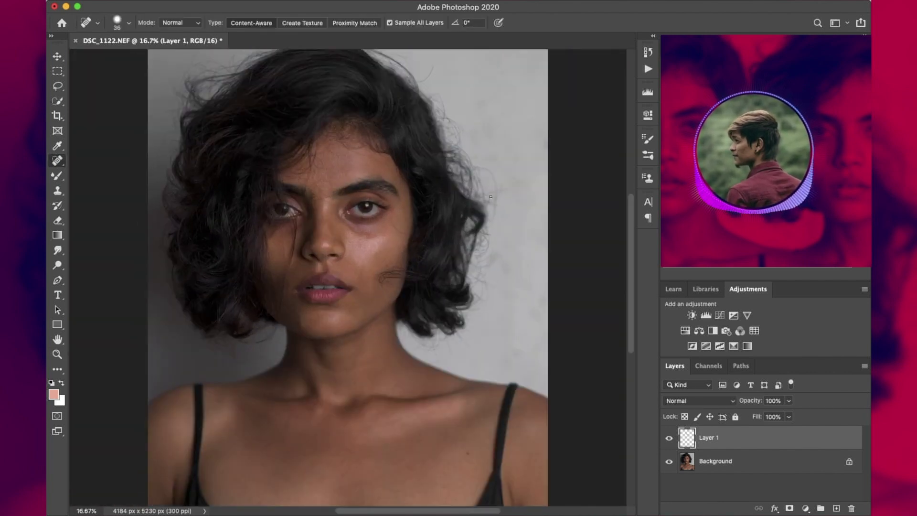
{"action": "left_click", "coordinate": [669, 442]}
{"action": "left_click", "coordinate": [669, 442]}
{"action": "left_click", "coordinate": [669, 442]}
{"action": "left_click", "coordinate": [669, 442]}
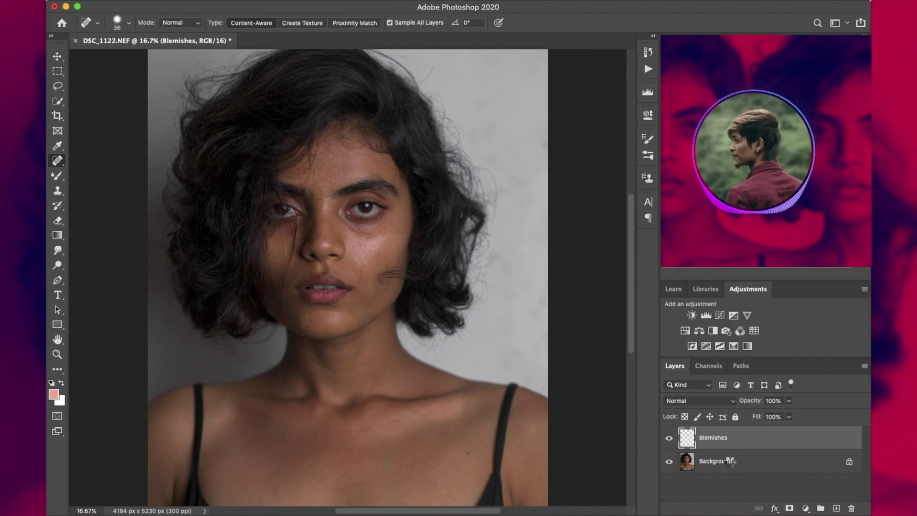
- Stamp all visible layers into a new layer above Blemishes and duplicate that merged layer
{"action": "key", "text": "super+shift+alt+e"}
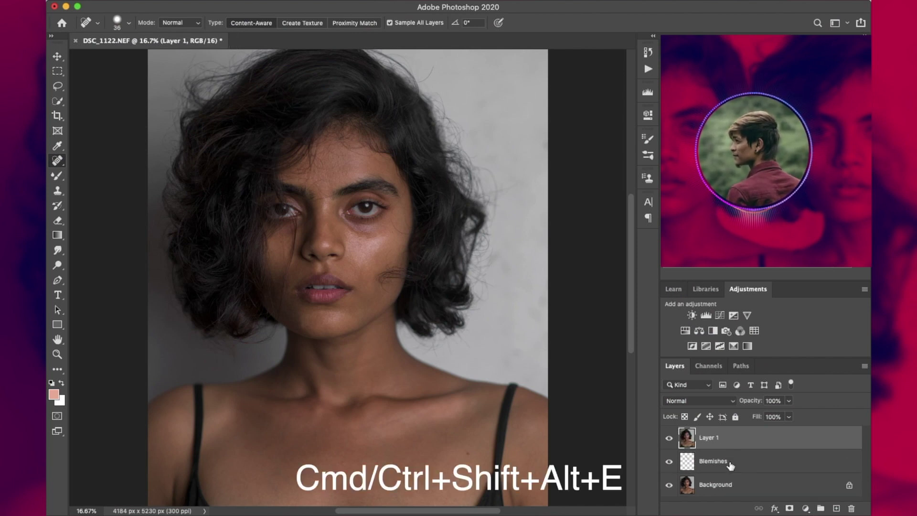
{"action": "key", "text": "super+j"}
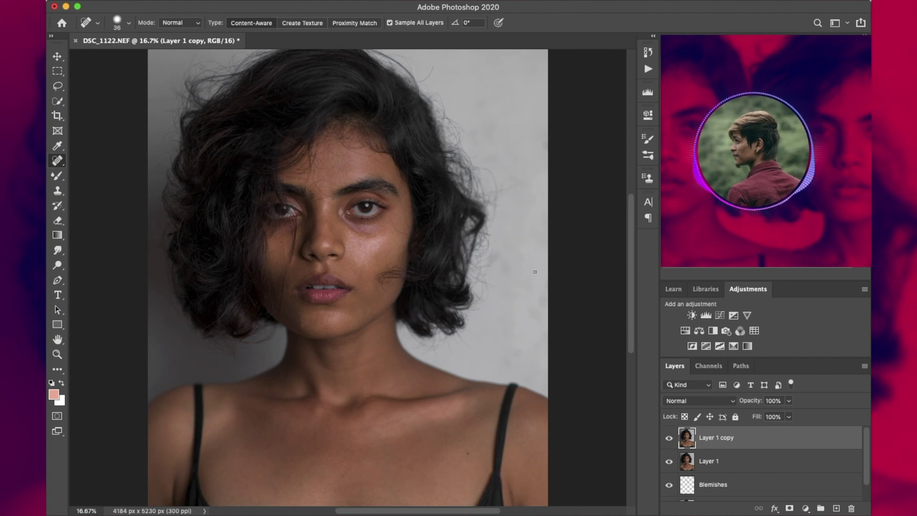
- Rename the lower merged layer Low and its copy above it High
{"action": "double_click", "coordinate": [715, 461]}
{"action": "type", "text": "Low"}
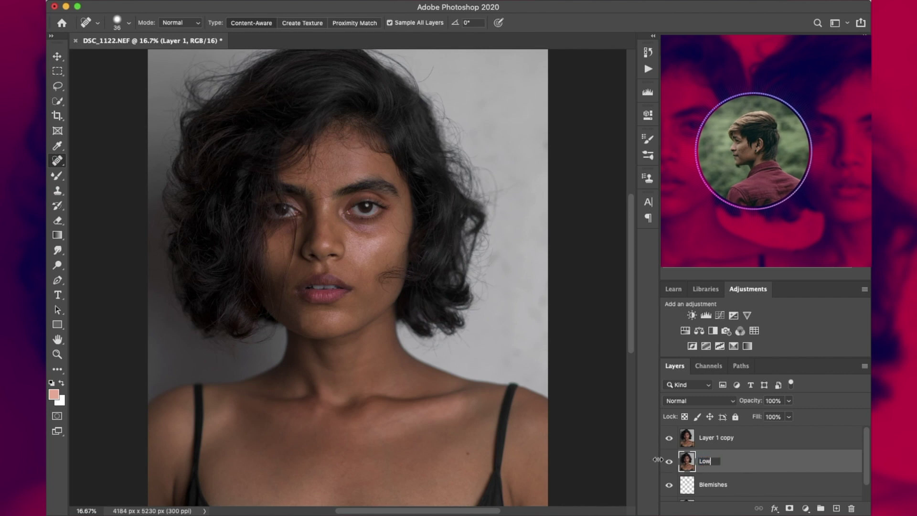
{"action": "key", "text": "Return"}
{"action": "double_click", "coordinate": [716, 437]}
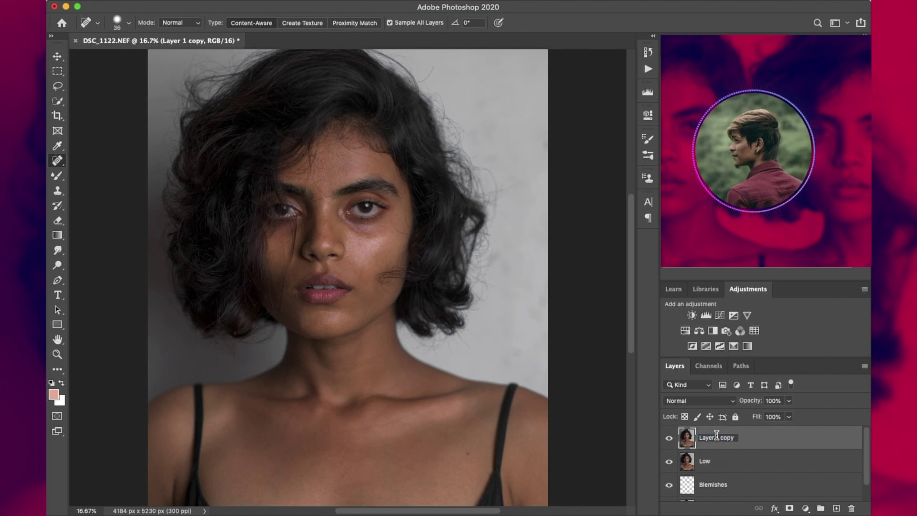
{"action": "triple_click", "coordinate": [723, 438]}
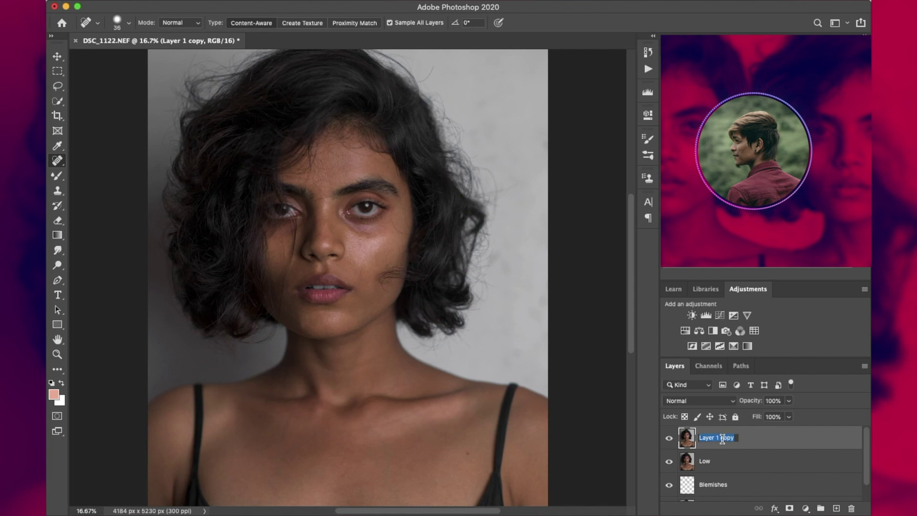
{"action": "type", "text": "Hi"}
{"action": "key", "text": "Return"}
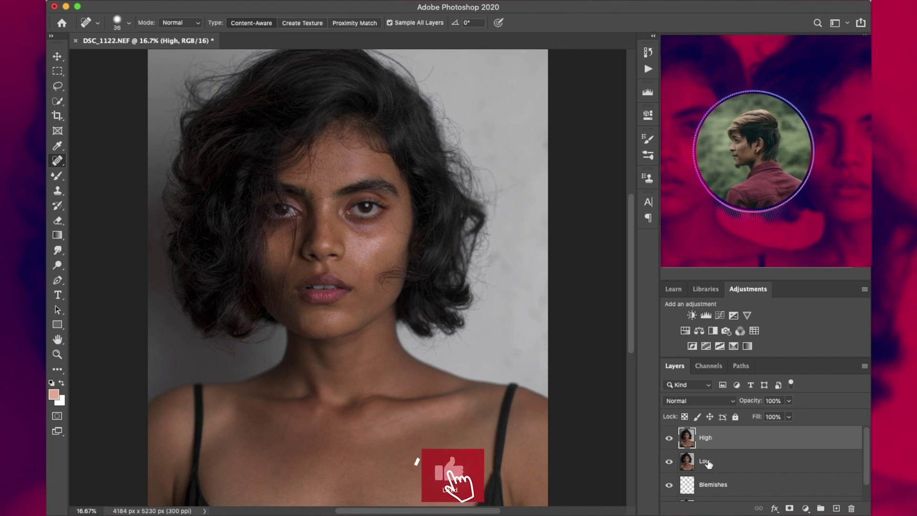
- With the High layer hidden, apply a Median filter with a 12-pixel radius to the Low layer
{"action": "left_click", "coordinate": [718, 462]}
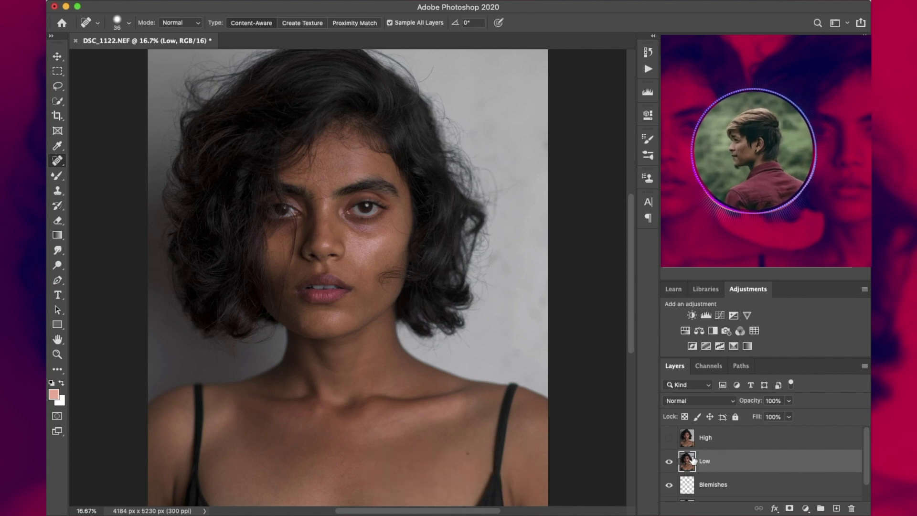
{"action": "key", "text": "z"}
{"action": "left_click_drag", "start_coordinate": [321, 177], "coordinate": [356, 188]}
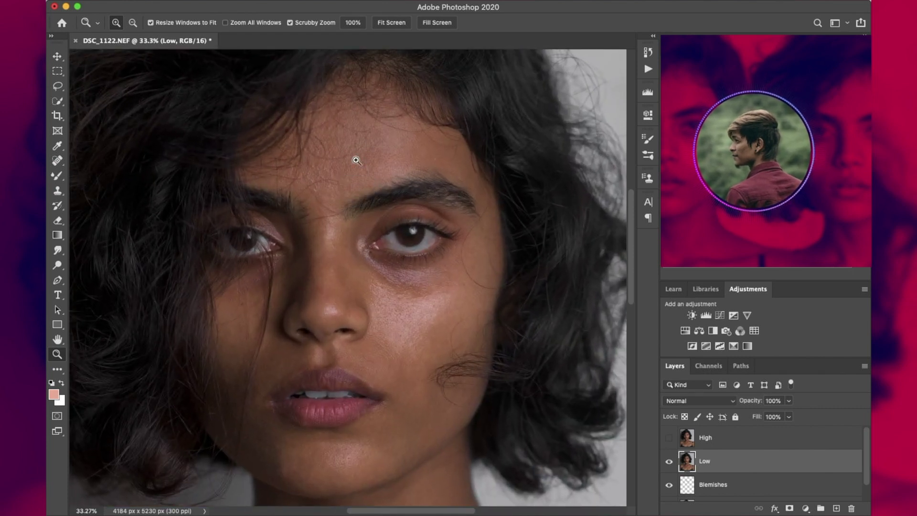
{"action": "left_click", "coordinate": [314, 6]}
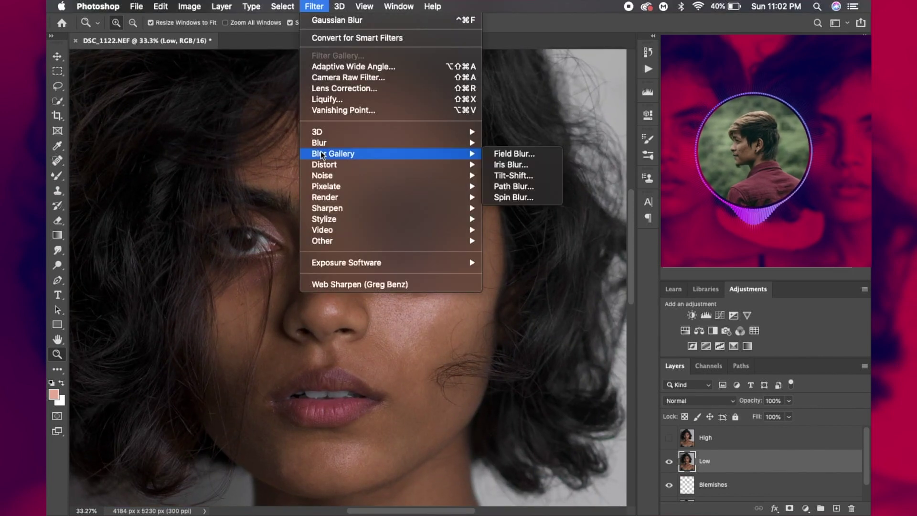
{"action": "mouse_move", "coordinate": [329, 143]}
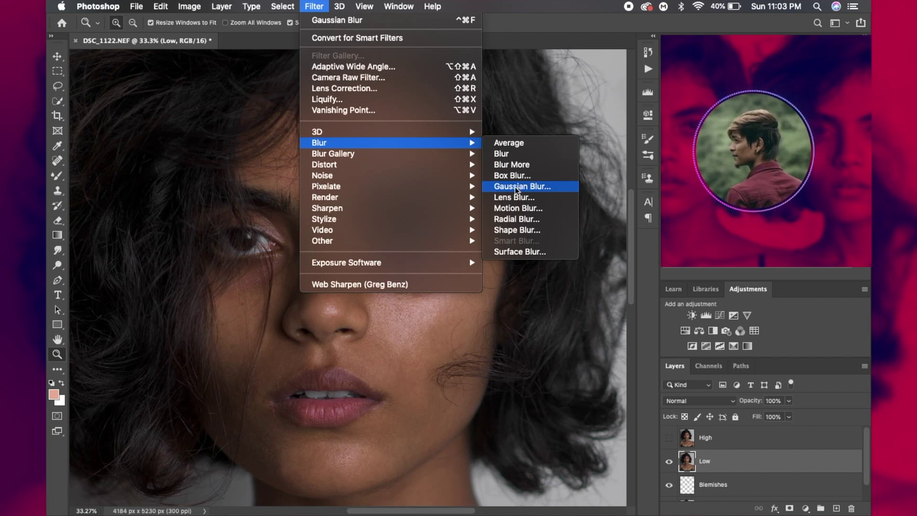
{"action": "mouse_move", "coordinate": [375, 180]}
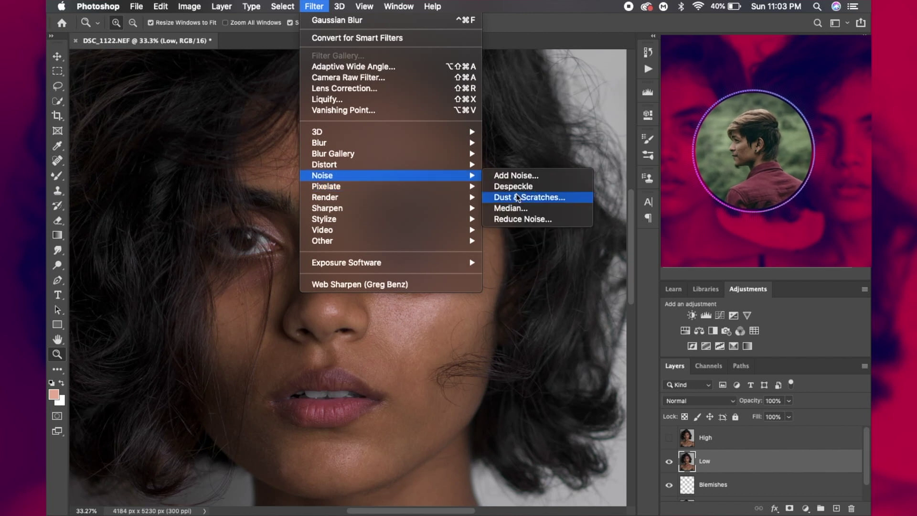
{"action": "left_click", "coordinate": [519, 208]}
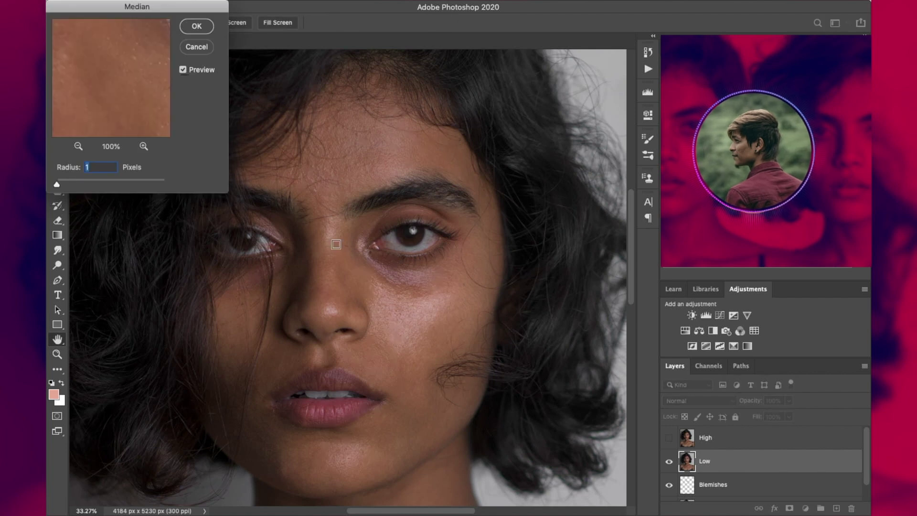
{"action": "mouse_move", "coordinate": [57, 184]}
{"action": "left_mouse_down"}
{"action": "mouse_move", "coordinate": [77, 185]}
{"action": "mouse_move", "coordinate": [63, 185]}
{"action": "left_mouse_up"}
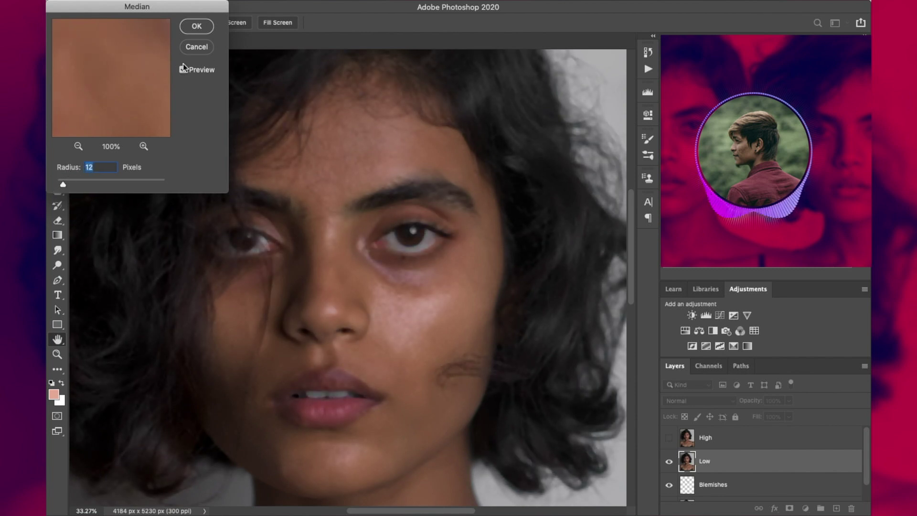
{"action": "left_click", "coordinate": [198, 28]}
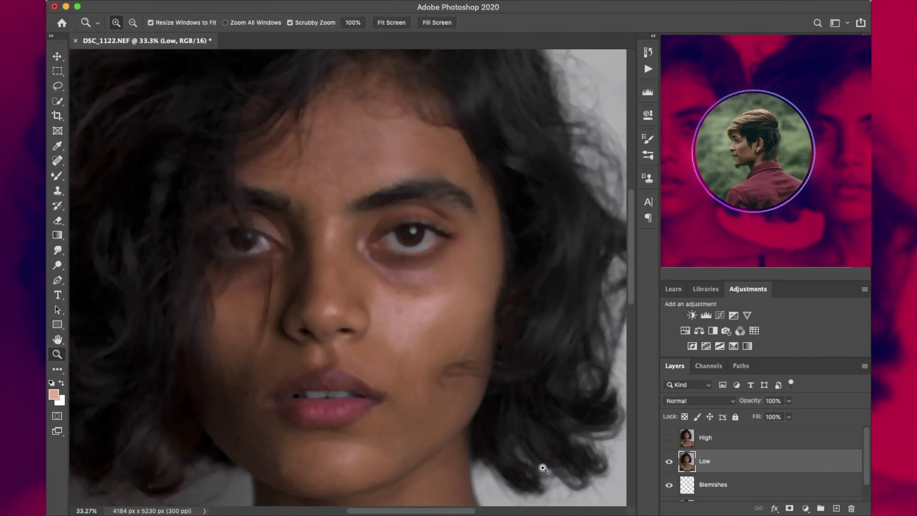
- Compare the image with and without the blurred Low layer and make the High layer visible again
{"action": "left_click", "coordinate": [669, 462]}
{"action": "left_click", "coordinate": [669, 461]}
{"action": "left_click", "coordinate": [669, 437]}
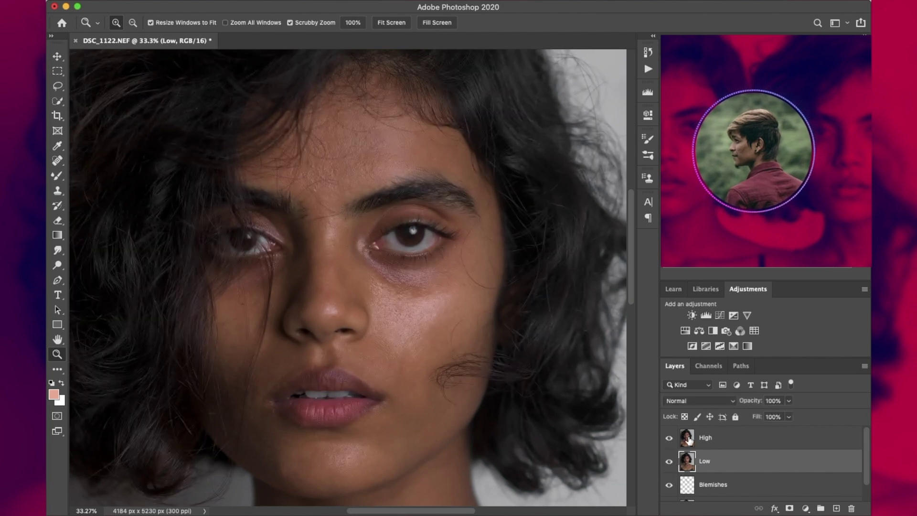
- Run Apply Image on the High layer with Low as the source layer, Subtract blending, scale 2 and offset 128
{"action": "left_click", "coordinate": [725, 439]}
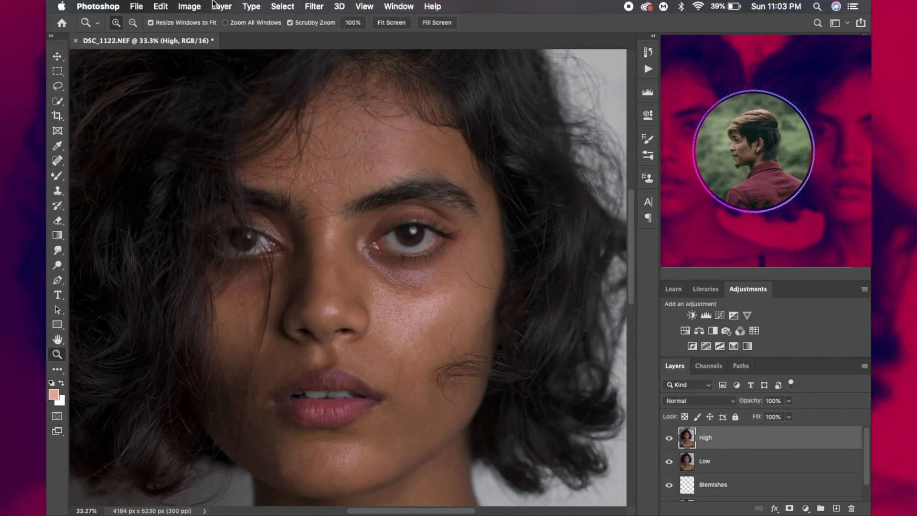
{"action": "left_click", "coordinate": [190, 6]}
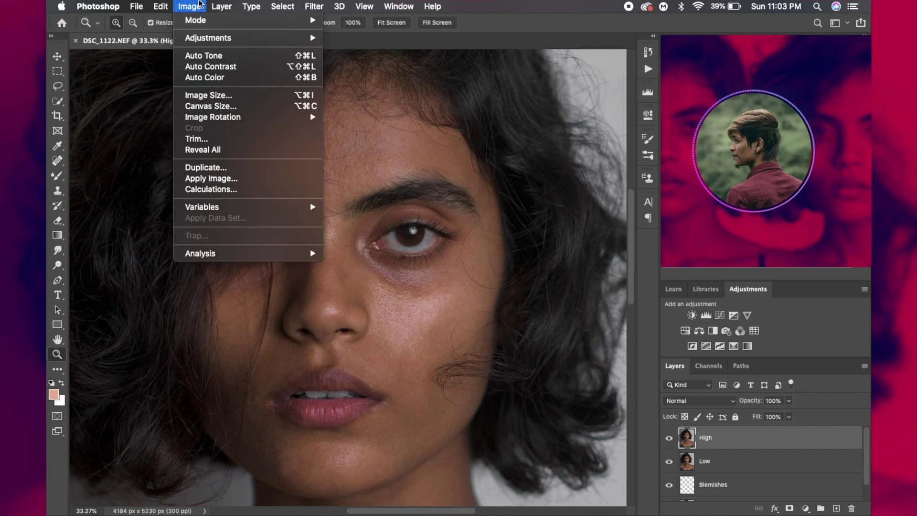
{"action": "left_click", "coordinate": [213, 178]}
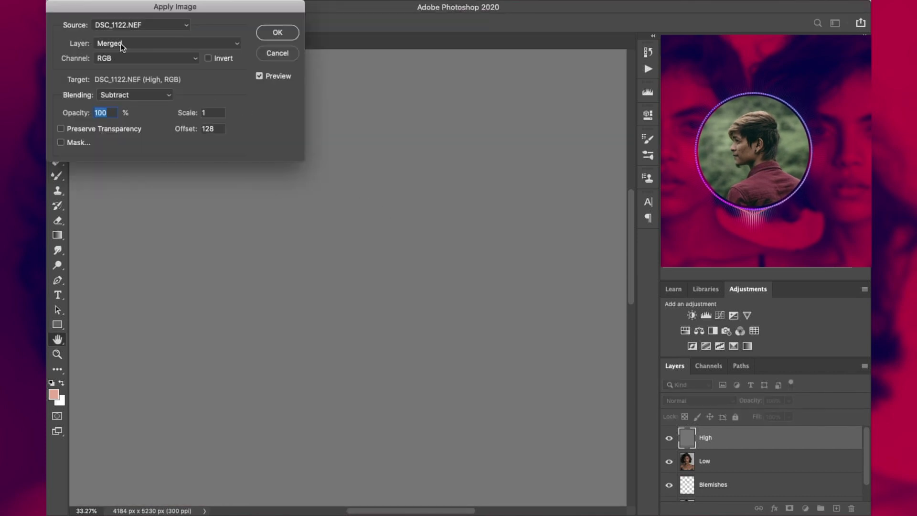
{"action": "left_click", "coordinate": [120, 43]}
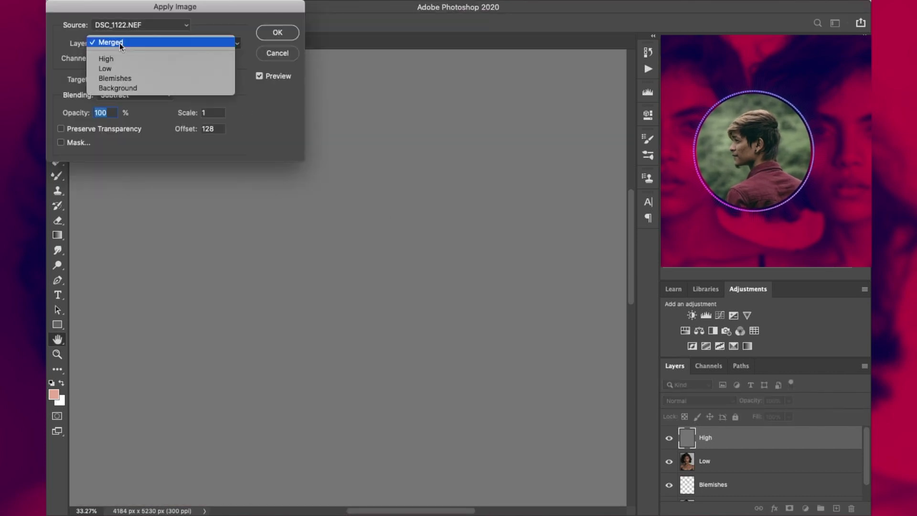
{"action": "left_click", "coordinate": [119, 68]}
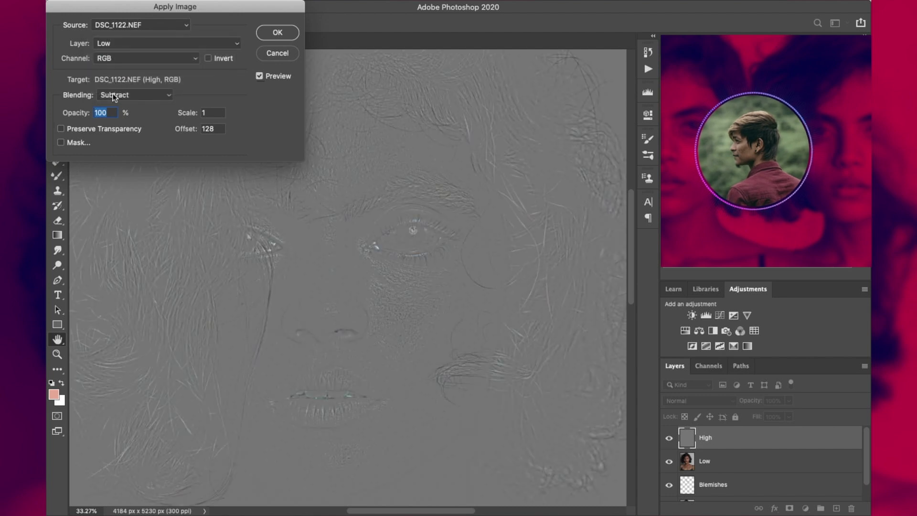
{"action": "double_click", "coordinate": [213, 113]}
{"action": "type", "text": "2"}
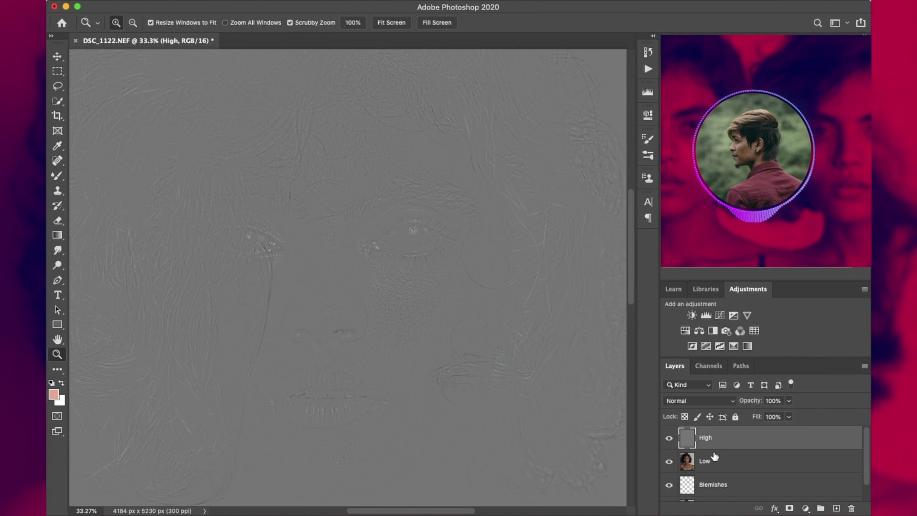
- Set the High layer's blend mode to Linear Light
{"action": "left_click", "coordinate": [693, 405]}
{"action": "left_click", "coordinate": [693, 411]}
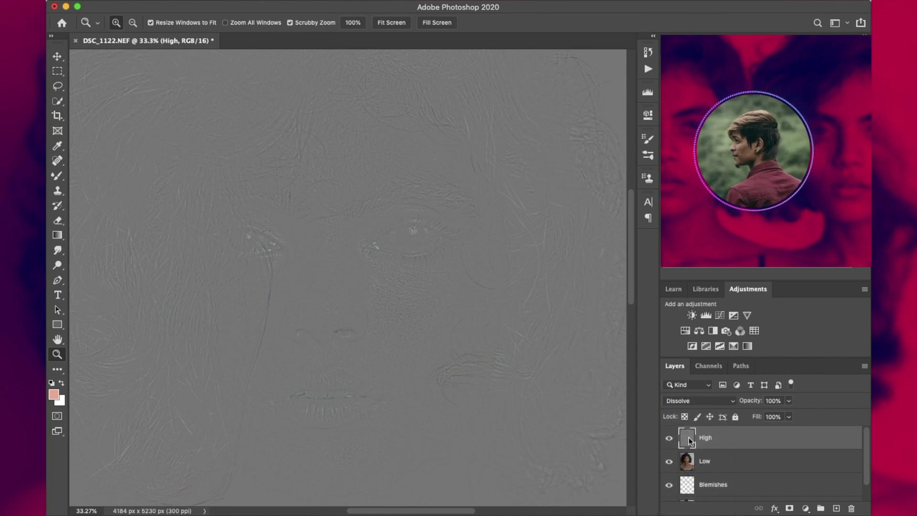
{"action": "left_click", "coordinate": [688, 401]}
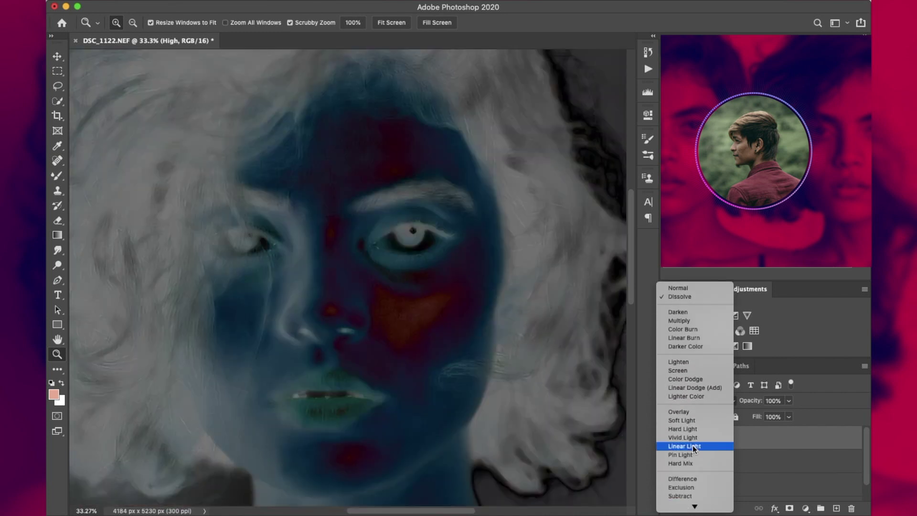
{"action": "left_click", "coordinate": [693, 445]}
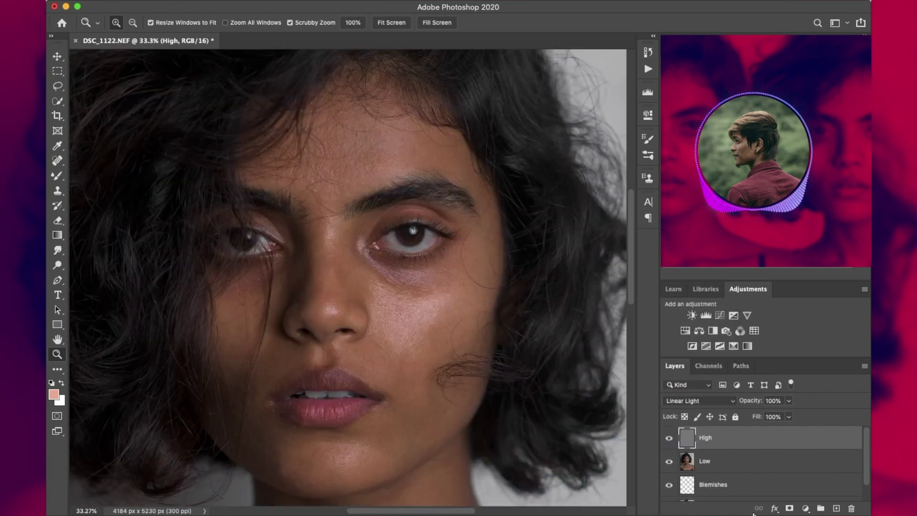
- Group the High and Low layers together and name the group FS
{"action": "left_click", "coordinate": [729, 460], "text": "shift"}
{"action": "key", "text": "super+g"}
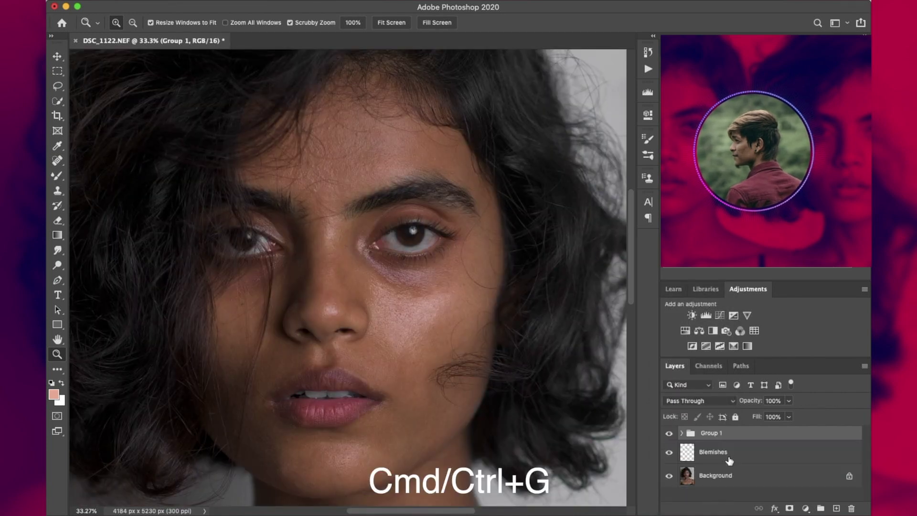
{"action": "double_click", "coordinate": [710, 434]}
{"action": "type", "text": "FS"}
{"action": "key", "text": "Return"}
- Duplicate the Low layer inside the FS group and rename the copy Low Work
{"action": "left_click", "coordinate": [682, 433]}
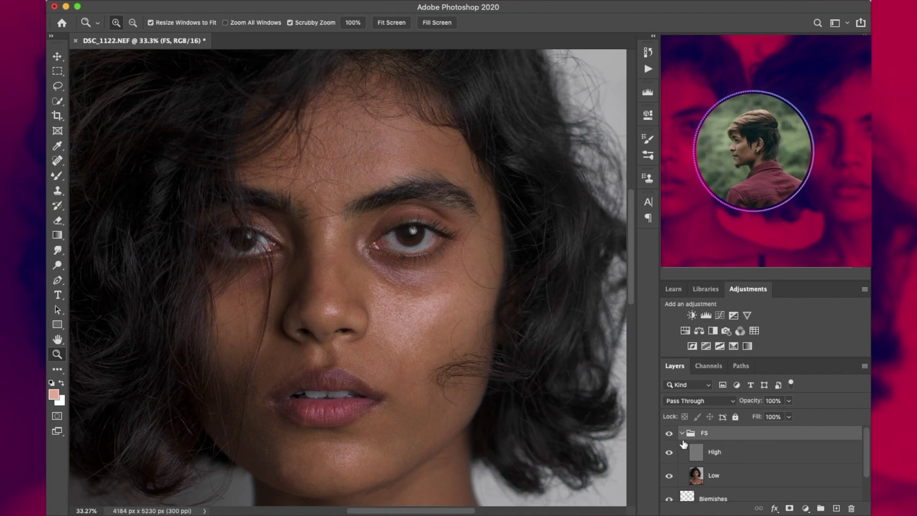
{"action": "left_click", "coordinate": [713, 479]}
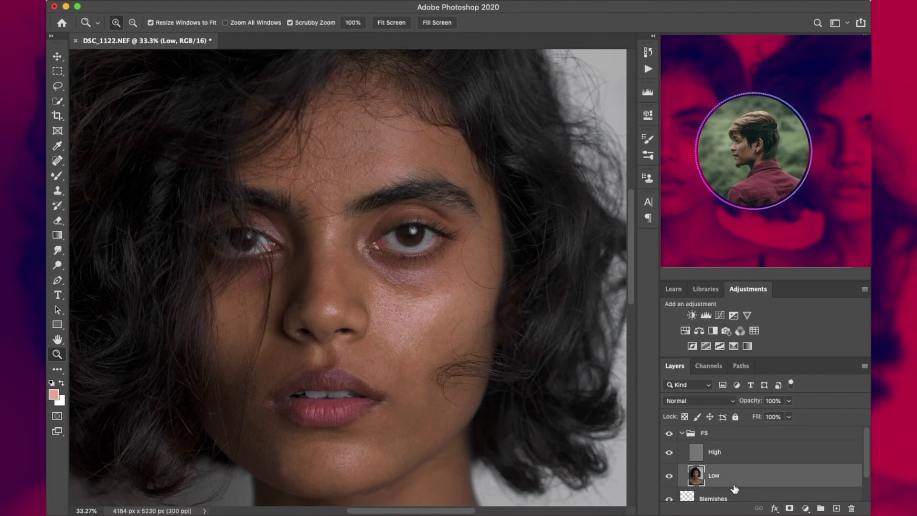
{"action": "key", "text": "super+j"}
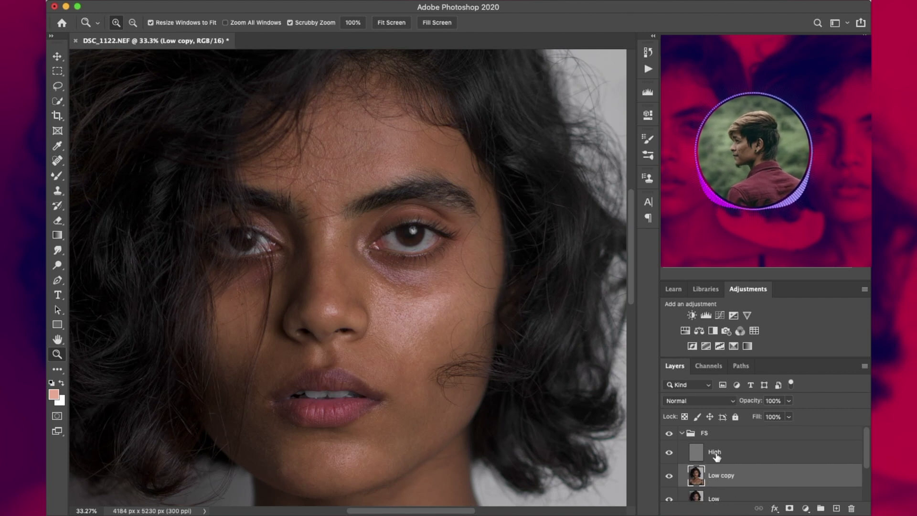
{"action": "double_click", "coordinate": [728, 478]}
{"action": "key", "text": "Right"}
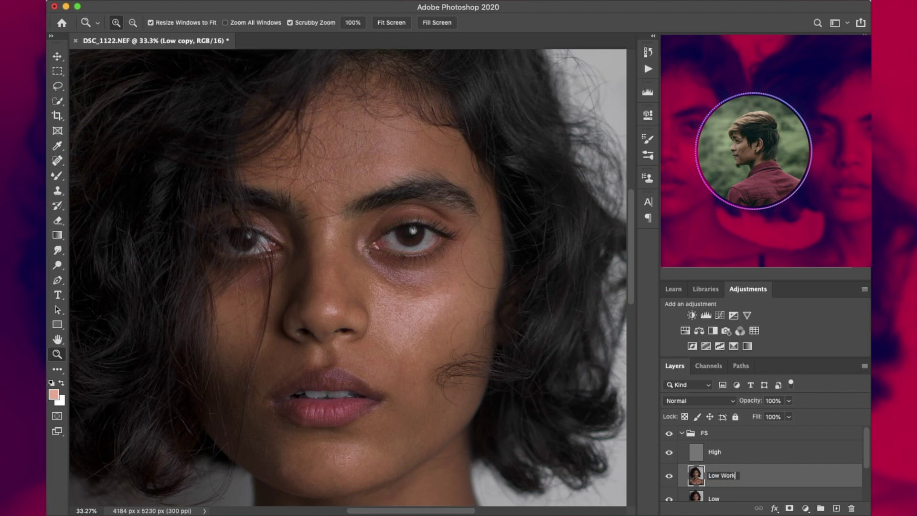
{"action": "key", "text": "Return"}
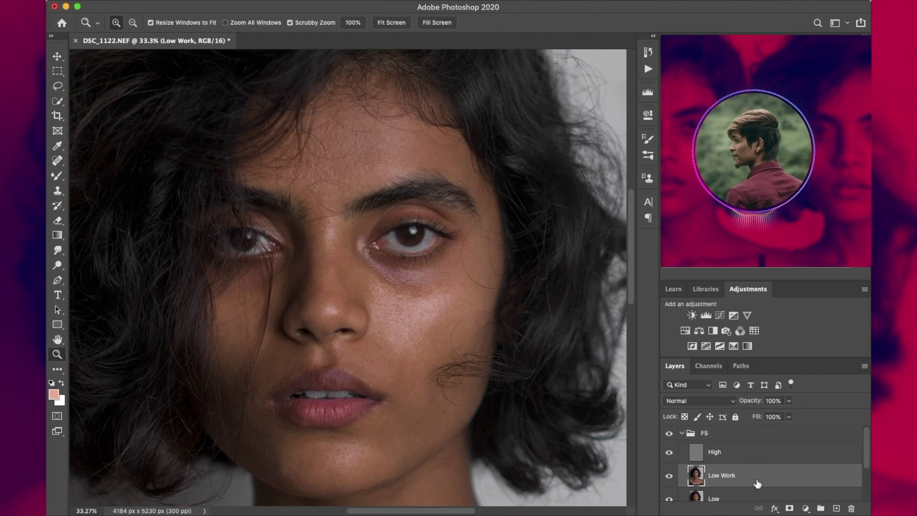
- Blend the forehead and temple skin tones on the Low Work layer with the Mixer Brush
{"action": "scroll", "coordinate": [757, 484], "scroll_direction": "down", "scroll_amount": 1}
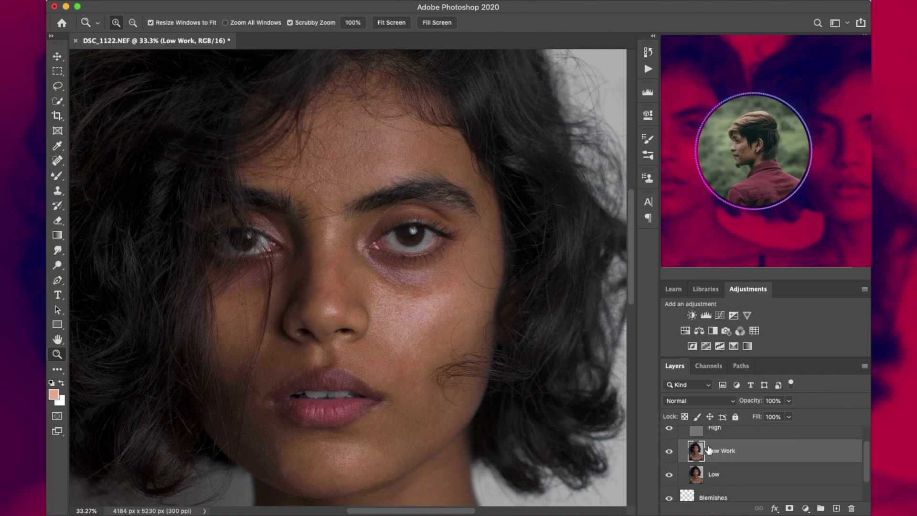
{"action": "key", "text": "b"}
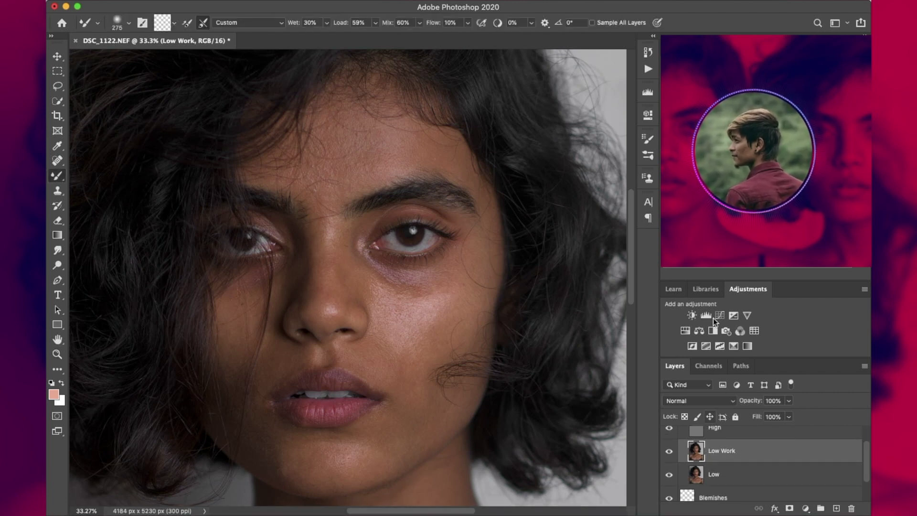
{"action": "left_click", "coordinate": [58, 176]}
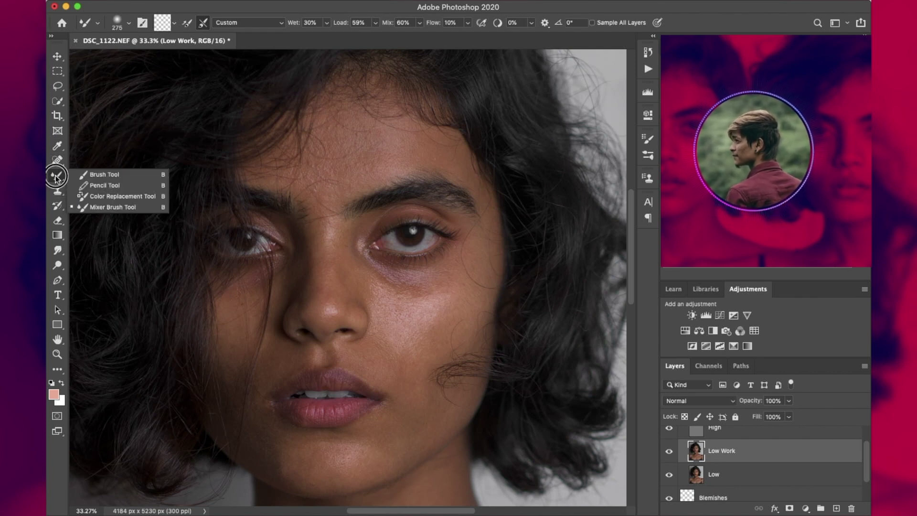
{"action": "left_click", "coordinate": [102, 207]}
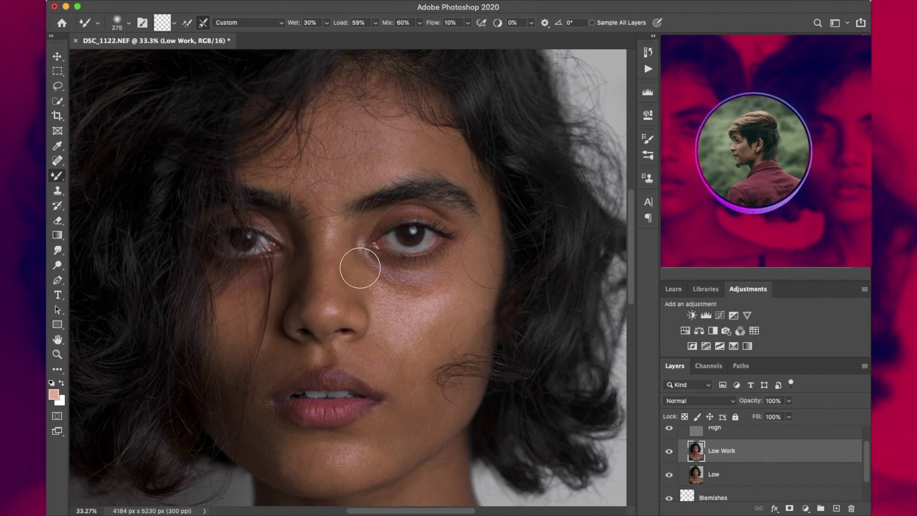
{"action": "mouse_move", "coordinate": [301, 166]}
{"action": "left_mouse_down"}
{"action": "mouse_move", "coordinate": [308, 140]}
{"action": "mouse_move", "coordinate": [300, 170]}
{"action": "mouse_move", "coordinate": [301, 159]}
{"action": "mouse_move", "coordinate": [275, 173]}
{"action": "left_mouse_up"}
{"action": "mouse_move", "coordinate": [340, 147]}
{"action": "left_mouse_down"}
{"action": "mouse_move", "coordinate": [318, 157]}
{"action": "mouse_move", "coordinate": [328, 123]}
{"action": "mouse_move", "coordinate": [334, 178]}
{"action": "mouse_move", "coordinate": [303, 163]}
{"action": "mouse_move", "coordinate": [348, 185]}
{"action": "mouse_move", "coordinate": [369, 117]}
{"action": "mouse_move", "coordinate": [379, 113]}
{"action": "mouse_move", "coordinate": [336, 208]}
{"action": "mouse_move", "coordinate": [303, 194]}
{"action": "mouse_move", "coordinate": [374, 139]}
{"action": "mouse_move", "coordinate": [360, 150]}
{"action": "mouse_move", "coordinate": [331, 122]}
{"action": "mouse_move", "coordinate": [421, 133]}
{"action": "left_mouse_up"}
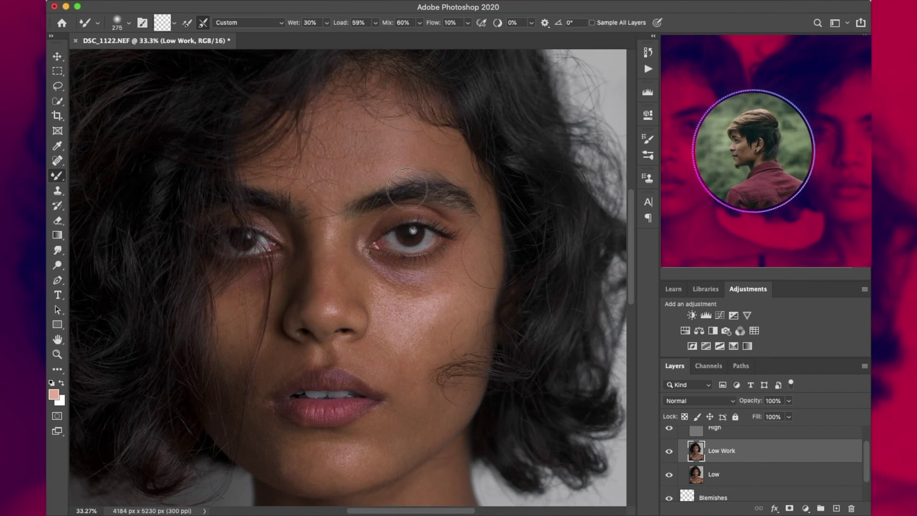
{"action": "mouse_move", "coordinate": [421, 144]}
{"action": "left_mouse_down"}
{"action": "mouse_move", "coordinate": [452, 152]}
{"action": "mouse_move", "coordinate": [466, 179]}
{"action": "left_mouse_up"}
{"action": "left_click_drag", "start_coordinate": [498, 208], "coordinate": [481, 207]}
{"action": "mouse_move", "coordinate": [416, 137]}
{"action": "left_mouse_down"}
{"action": "mouse_move", "coordinate": [437, 140]}
{"action": "mouse_move", "coordinate": [426, 154]}
{"action": "mouse_move", "coordinate": [416, 146]}
{"action": "mouse_move", "coordinate": [367, 165]}
{"action": "mouse_move", "coordinate": [368, 152]}
{"action": "mouse_move", "coordinate": [358, 163]}
{"action": "mouse_move", "coordinate": [365, 170]}
{"action": "mouse_move", "coordinate": [366, 144]}
{"action": "mouse_move", "coordinate": [337, 166]}
{"action": "left_mouse_up"}
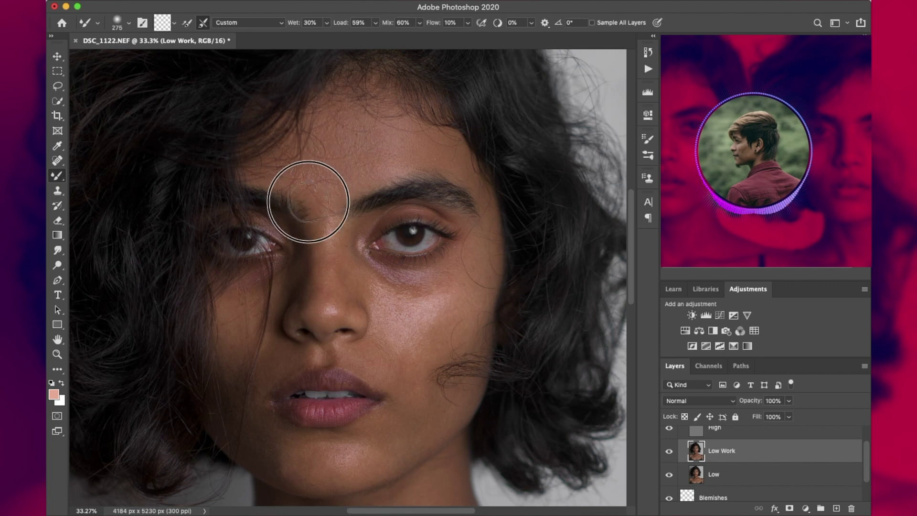
- Even out the tones between the eyebrows, along the nose and on the shadowed cheek with the Mixer Brush
{"action": "left_click_drag", "start_coordinate": [329, 198], "coordinate": [323, 220]}
{"action": "mouse_move", "coordinate": [362, 260]}
{"action": "left_mouse_down"}
{"action": "mouse_move", "coordinate": [343, 268]}
{"action": "mouse_move", "coordinate": [344, 280]}
{"action": "mouse_move", "coordinate": [344, 257]}
{"action": "mouse_move", "coordinate": [344, 284]}
{"action": "mouse_move", "coordinate": [334, 262]}
{"action": "mouse_move", "coordinate": [348, 262]}
{"action": "mouse_move", "coordinate": [315, 293]}
{"action": "mouse_move", "coordinate": [309, 284]}
{"action": "mouse_move", "coordinate": [313, 274]}
{"action": "mouse_move", "coordinate": [320, 296]}
{"action": "mouse_move", "coordinate": [357, 292]}
{"action": "left_mouse_up"}
{"action": "mouse_move", "coordinate": [255, 302]}
{"action": "left_mouse_down"}
{"action": "mouse_move", "coordinate": [256, 282]}
{"action": "mouse_move", "coordinate": [252, 301]}
{"action": "mouse_move", "coordinate": [278, 265]}
{"action": "mouse_move", "coordinate": [266, 313]}
{"action": "mouse_move", "coordinate": [287, 271]}
{"action": "left_mouse_up"}
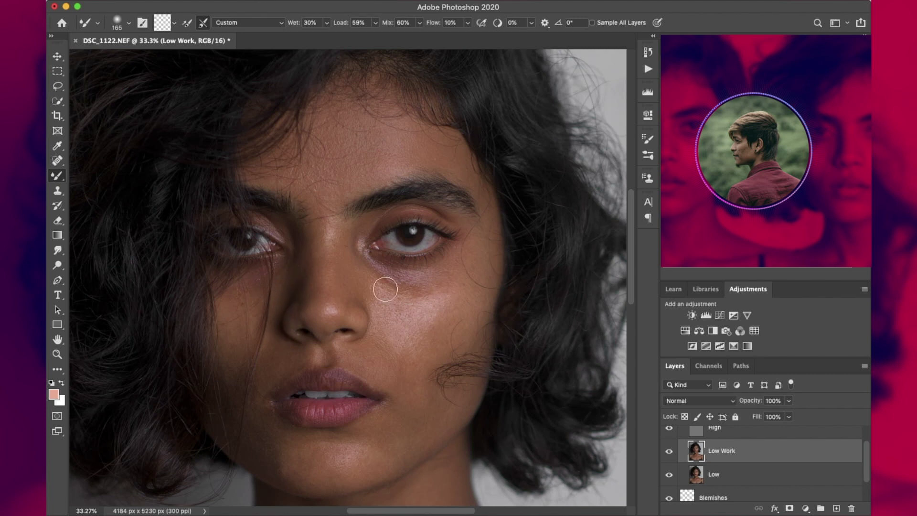
- Smooth the under-eye area and cheek on the lit side of the face, enlarging the Mixer Brush to size 231
{"action": "mouse_move", "coordinate": [404, 287]}
{"action": "left_mouse_down"}
{"action": "mouse_move", "coordinate": [358, 264]}
{"action": "mouse_move", "coordinate": [396, 285]}
{"action": "mouse_move", "coordinate": [378, 289]}
{"action": "mouse_move", "coordinate": [414, 296]}
{"action": "mouse_move", "coordinate": [400, 296]}
{"action": "mouse_move", "coordinate": [396, 287]}
{"action": "mouse_move", "coordinate": [405, 296]}
{"action": "mouse_move", "coordinate": [422, 287]}
{"action": "mouse_move", "coordinate": [397, 290]}
{"action": "mouse_move", "coordinate": [382, 264]}
{"action": "mouse_move", "coordinate": [392, 290]}
{"action": "mouse_move", "coordinate": [364, 269]}
{"action": "mouse_move", "coordinate": [383, 288]}
{"action": "mouse_move", "coordinate": [364, 262]}
{"action": "mouse_move", "coordinate": [399, 293]}
{"action": "mouse_move", "coordinate": [440, 284]}
{"action": "left_mouse_up"}
{"action": "left_click_drag", "start_coordinate": [450, 304], "coordinate": [461, 304], "text": "ctrl+alt"}
{"action": "mouse_move", "coordinate": [413, 372]}
{"action": "left_mouse_down"}
{"action": "mouse_move", "coordinate": [446, 315]}
{"action": "mouse_move", "coordinate": [441, 288]}
{"action": "mouse_move", "coordinate": [450, 283]}
{"action": "mouse_move", "coordinate": [423, 304]}
{"action": "mouse_move", "coordinate": [418, 283]}
{"action": "mouse_move", "coordinate": [395, 298]}
{"action": "mouse_move", "coordinate": [378, 278]}
{"action": "left_mouse_up"}
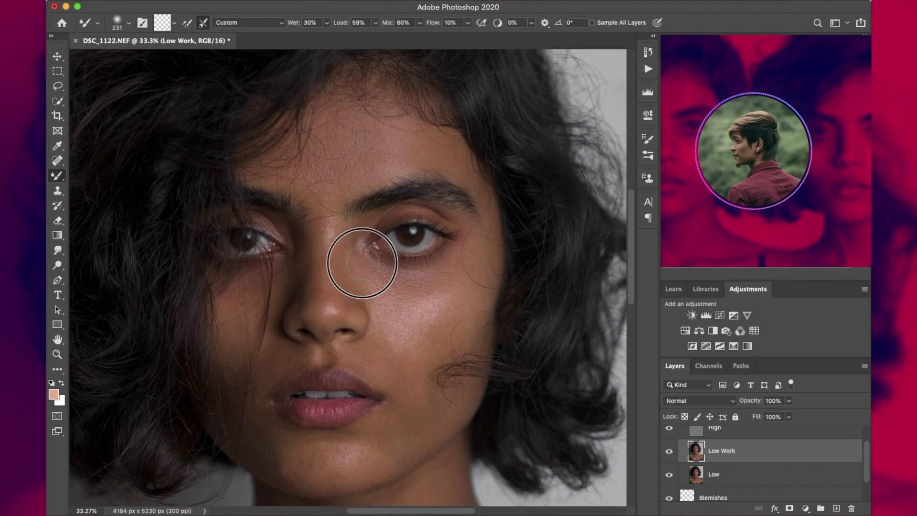
{"action": "left_click_drag", "start_coordinate": [448, 273], "coordinate": [464, 251]}
{"action": "mouse_move", "coordinate": [385, 370]}
{"action": "left_mouse_down"}
{"action": "mouse_move", "coordinate": [441, 347]}
{"action": "mouse_move", "coordinate": [447, 327]}
{"action": "mouse_move", "coordinate": [418, 342]}
{"action": "mouse_move", "coordinate": [411, 360]}
{"action": "mouse_move", "coordinate": [445, 317]}
{"action": "mouse_move", "coordinate": [406, 346]}
{"action": "left_mouse_up"}
- Enlarge the Mixer Brush to size 285 and blend the lit cheek's outer edge, jaw, chin and shadowed cheek
{"action": "key", "text": "bracketright"}
{"action": "key", "text": "bracketright"}
{"action": "key", "text": "bracketright"}
{"action": "left_click_drag", "start_coordinate": [463, 281], "coordinate": [480, 264]}
{"action": "mouse_move", "coordinate": [418, 429]}
{"action": "left_mouse_down"}
{"action": "mouse_move", "coordinate": [410, 398]}
{"action": "mouse_move", "coordinate": [408, 425]}
{"action": "mouse_move", "coordinate": [419, 429]}
{"action": "mouse_move", "coordinate": [406, 454]}
{"action": "left_mouse_up"}
{"action": "mouse_move", "coordinate": [413, 408]}
{"action": "left_mouse_down"}
{"action": "mouse_move", "coordinate": [403, 444]}
{"action": "mouse_move", "coordinate": [411, 393]}
{"action": "mouse_move", "coordinate": [443, 405]}
{"action": "mouse_move", "coordinate": [470, 377]}
{"action": "left_mouse_up"}
{"action": "mouse_move", "coordinate": [350, 465]}
{"action": "left_mouse_down"}
{"action": "mouse_move", "coordinate": [278, 468]}
{"action": "mouse_move", "coordinate": [289, 462]}
{"action": "mouse_move", "coordinate": [250, 436]}
{"action": "mouse_move", "coordinate": [293, 467]}
{"action": "mouse_move", "coordinate": [252, 426]}
{"action": "mouse_move", "coordinate": [237, 425]}
{"action": "mouse_move", "coordinate": [235, 406]}
{"action": "mouse_move", "coordinate": [240, 436]}
{"action": "mouse_move", "coordinate": [244, 430]}
{"action": "left_mouse_up"}
{"action": "left_click_drag", "start_coordinate": [259, 366], "coordinate": [258, 364]}
{"action": "mouse_move", "coordinate": [241, 305]}
{"action": "left_mouse_down"}
{"action": "mouse_move", "coordinate": [239, 293]}
{"action": "mouse_move", "coordinate": [262, 296]}
{"action": "mouse_move", "coordinate": [254, 389]}
{"action": "left_mouse_up"}
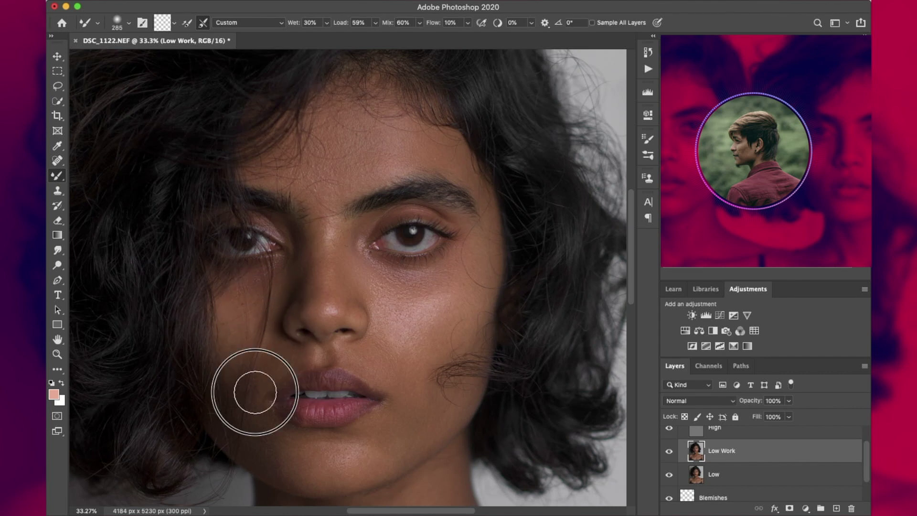
{"action": "left_click_drag", "start_coordinate": [217, 345], "coordinate": [220, 349]}
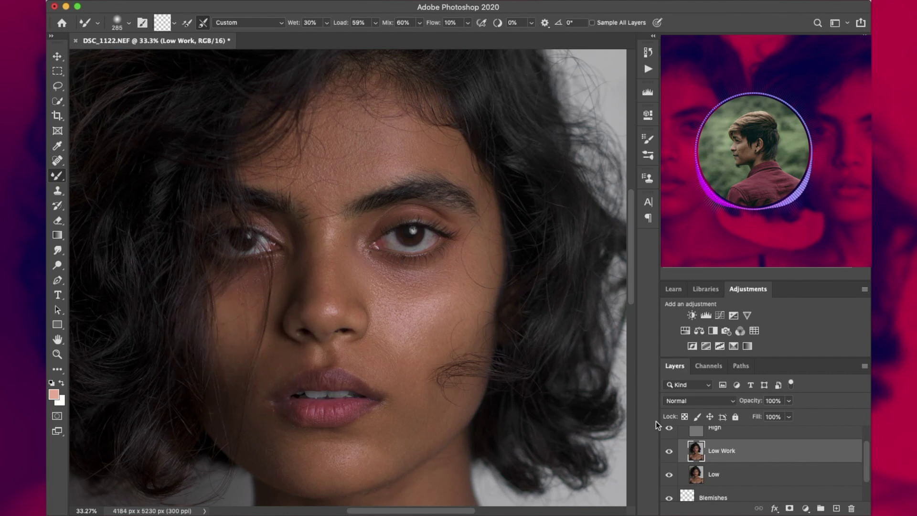
- Compare the portrait with and without the Low Work layer, both close up and with the whole image in view
{"action": "left_click", "coordinate": [669, 452]}
{"action": "left_click", "coordinate": [669, 454]}
{"action": "left_click", "coordinate": [669, 453]}
{"action": "left_click", "coordinate": [669, 454]}
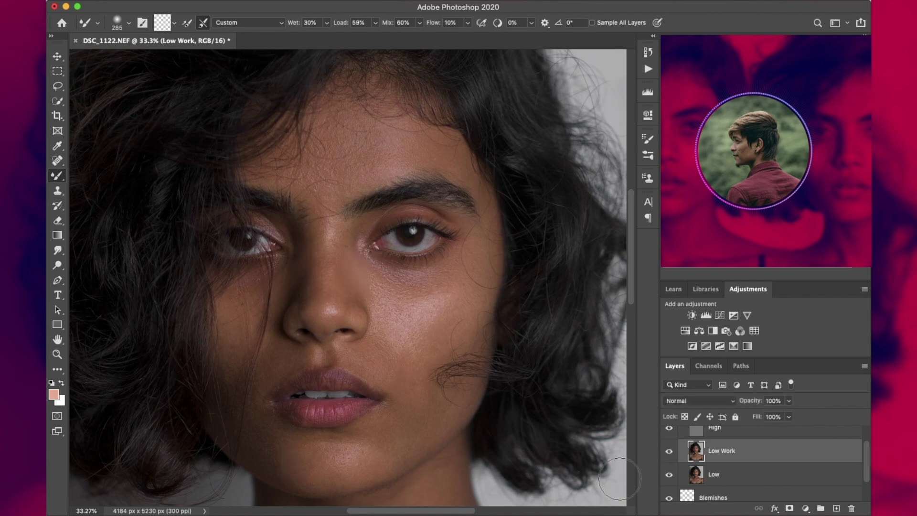
{"action": "key", "text": "super+0"}
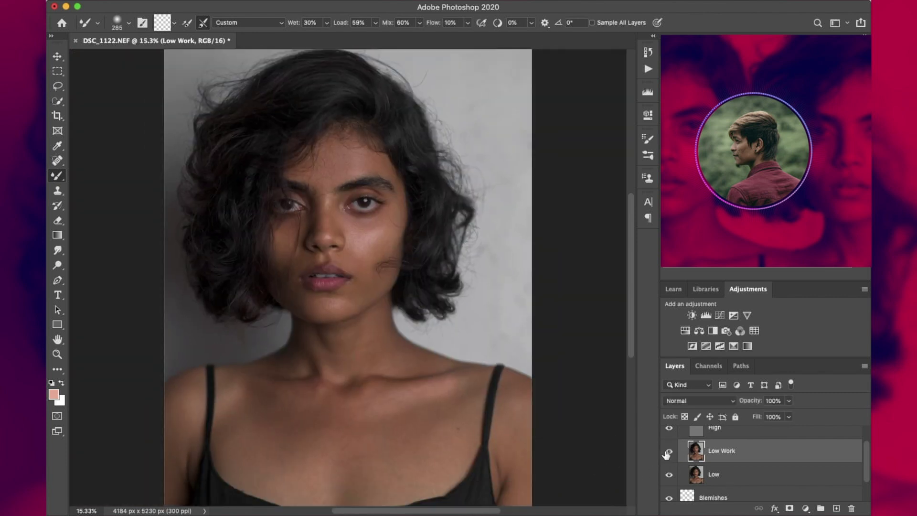
{"action": "left_click", "coordinate": [671, 455]}
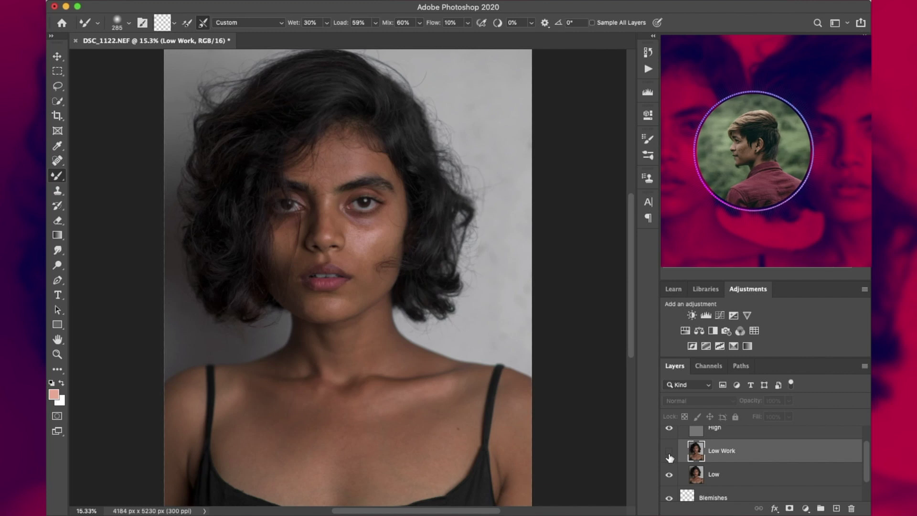
{"action": "left_click", "coordinate": [668, 456]}
{"action": "left_click", "coordinate": [667, 452]}
{"action": "left_click", "coordinate": [666, 453]}
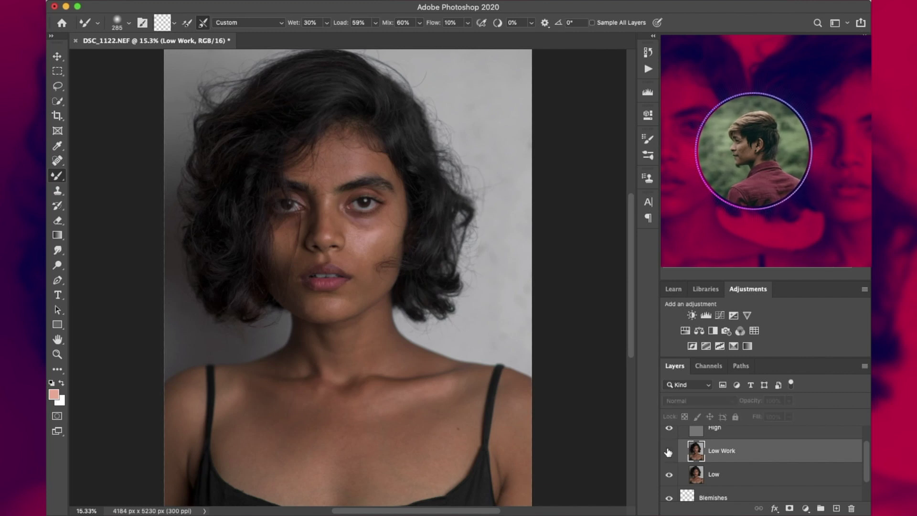
{"action": "left_click", "coordinate": [669, 453]}
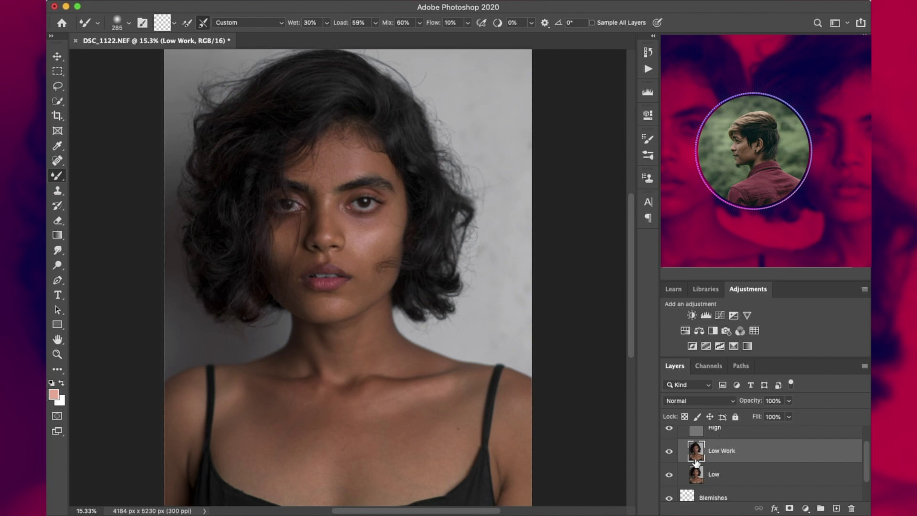
{"action": "left_click", "coordinate": [670, 456]}
- Hide the High layer in the FS group and collapse the group
{"action": "left_click_drag", "start_coordinate": [865, 460], "coordinate": [859, 444]}
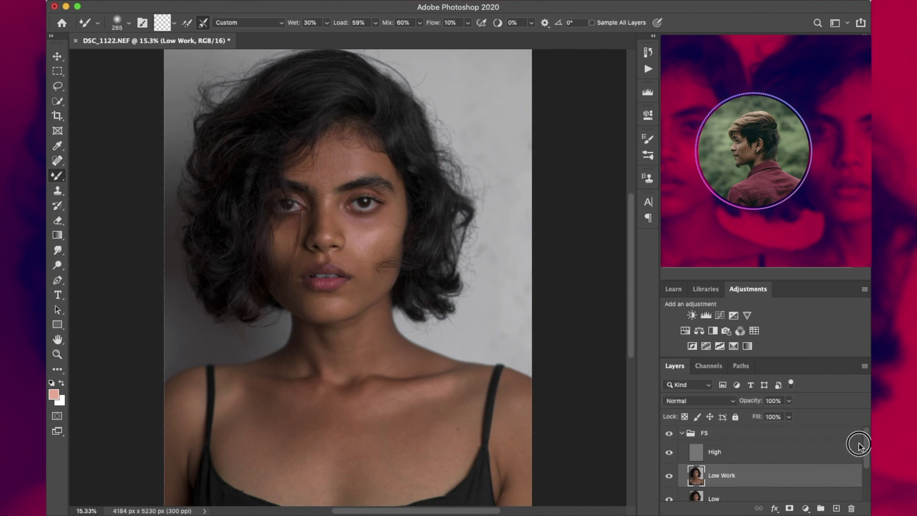
{"action": "left_click", "coordinate": [681, 437]}
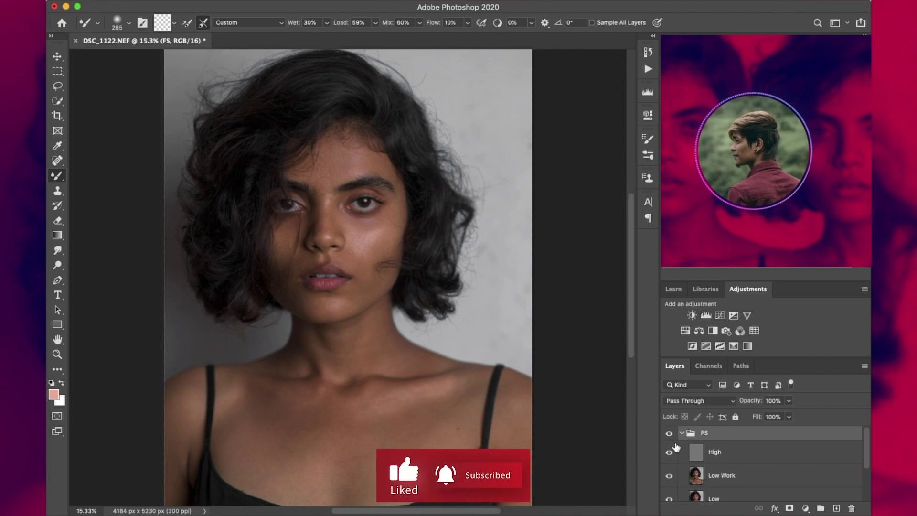
{"action": "left_click", "coordinate": [682, 433]}
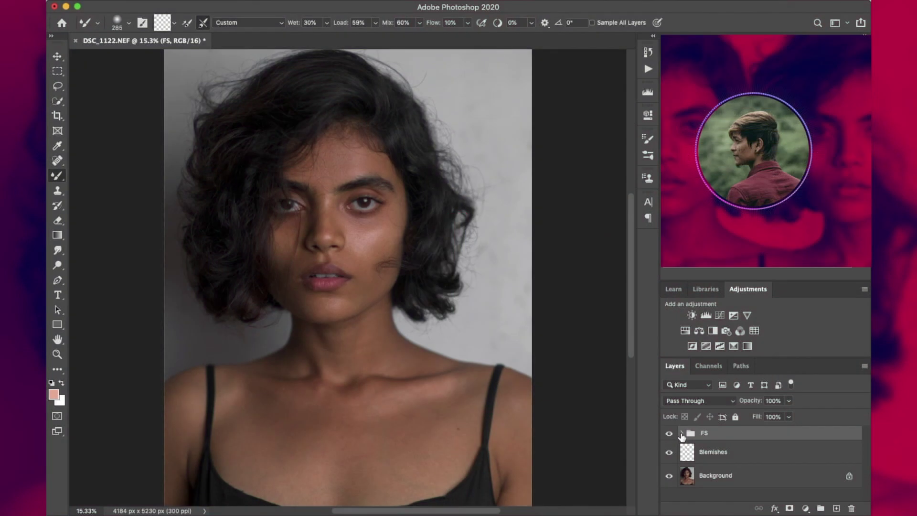
{"action": "left_click", "coordinate": [682, 433]}
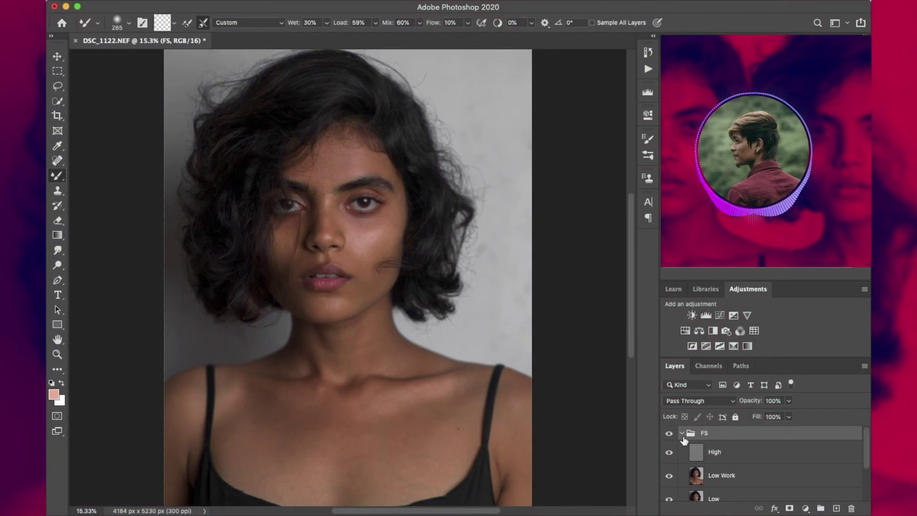
{"action": "left_click", "coordinate": [718, 459]}
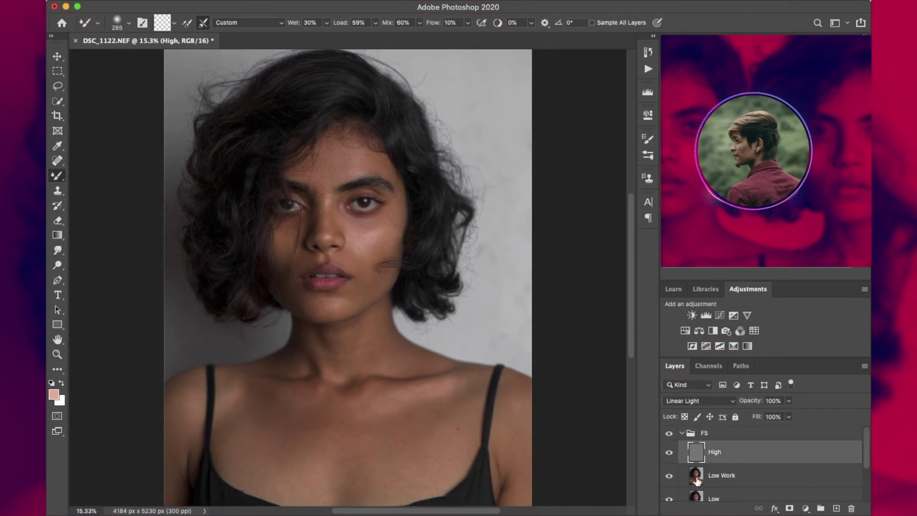
{"action": "left_click", "coordinate": [669, 451]}
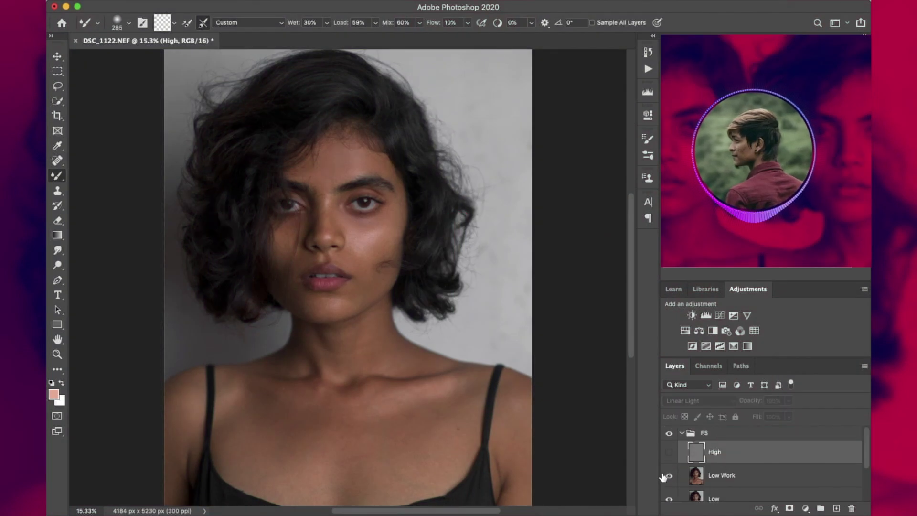
{"action": "left_click", "coordinate": [726, 475]}
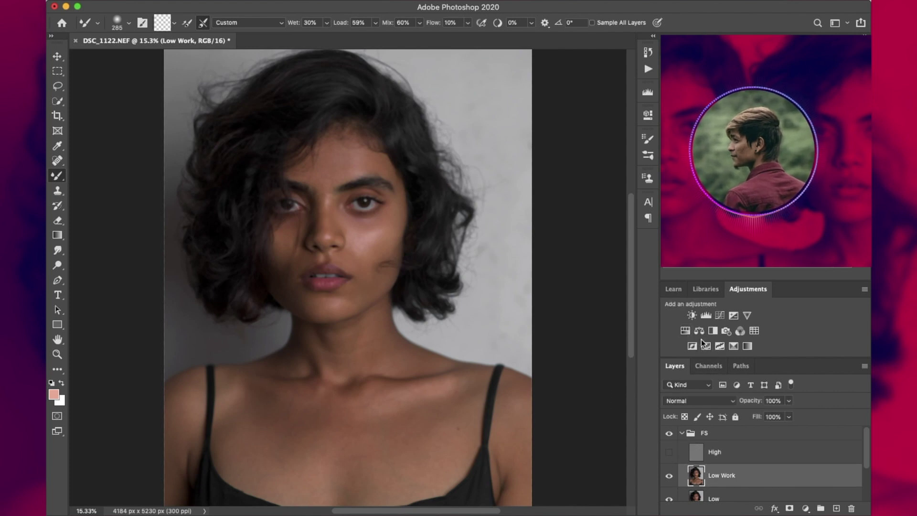
{"action": "left_click", "coordinate": [743, 451]}
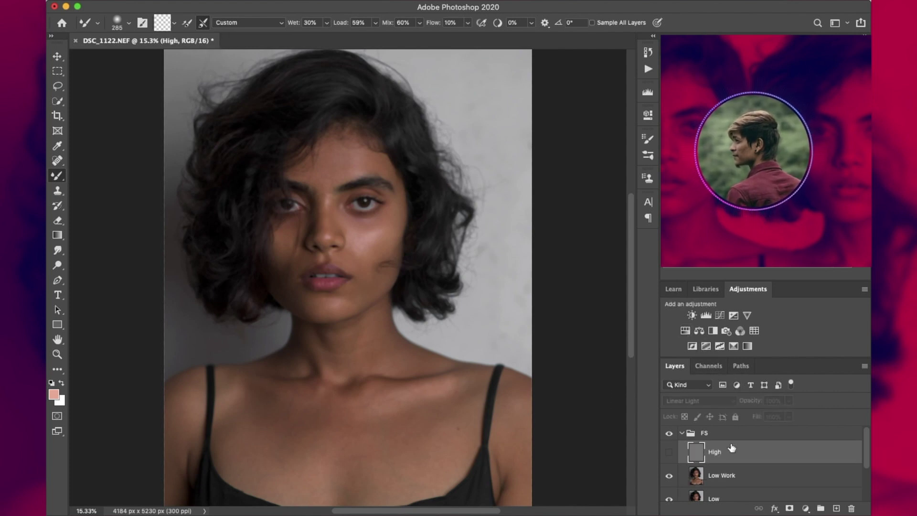
{"action": "left_click", "coordinate": [682, 435]}
- Add a new layer above the FS group and fill it with 50% gray
{"action": "key", "text": "super+alt+shift+n"}
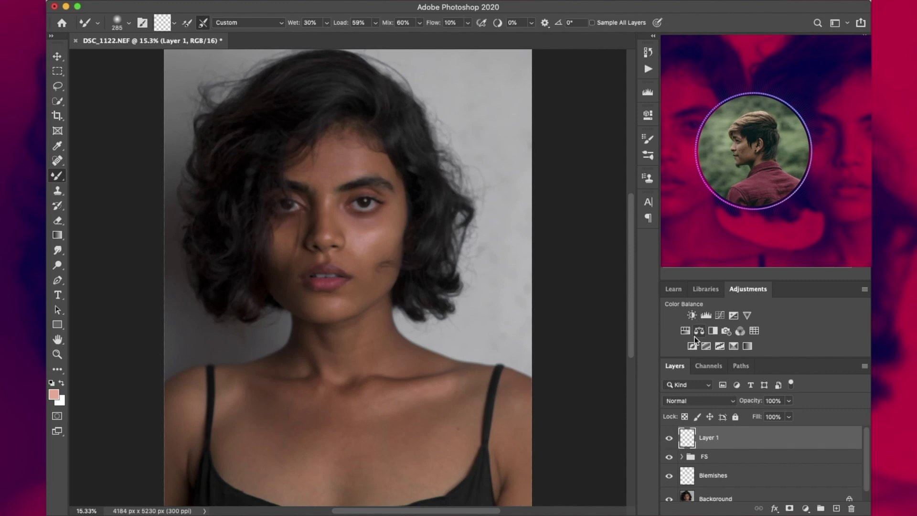
{"action": "key", "text": "shift+BackSpace"}
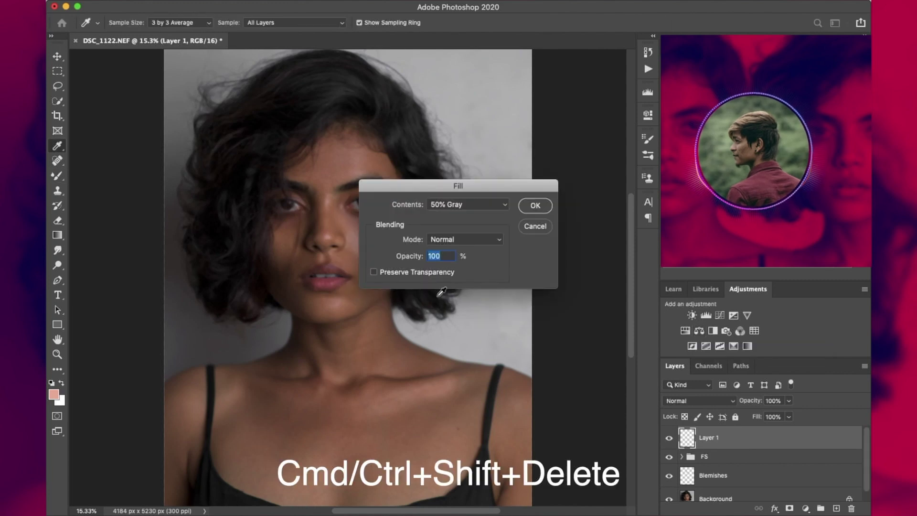
{"action": "left_click", "coordinate": [535, 205]}
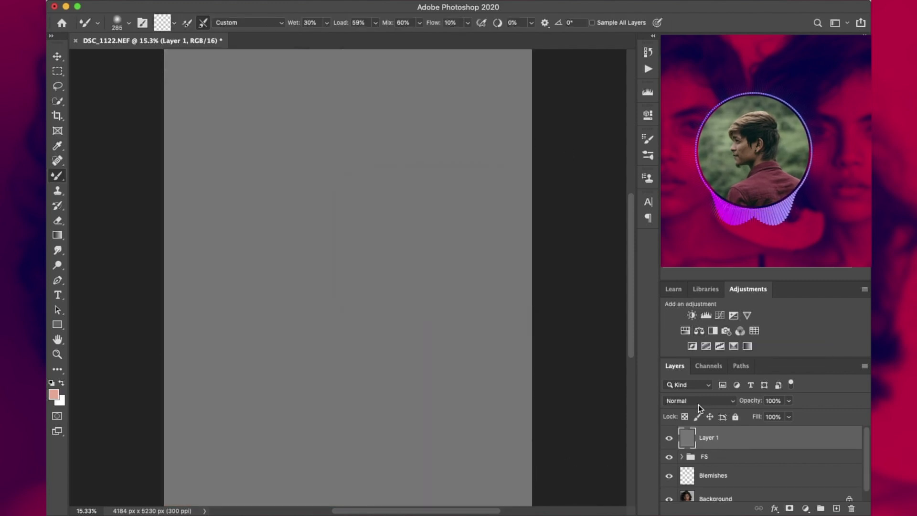
- Set the gray layer's blend mode to Color and rename it Check Layer
{"action": "left_click", "coordinate": [698, 400]}
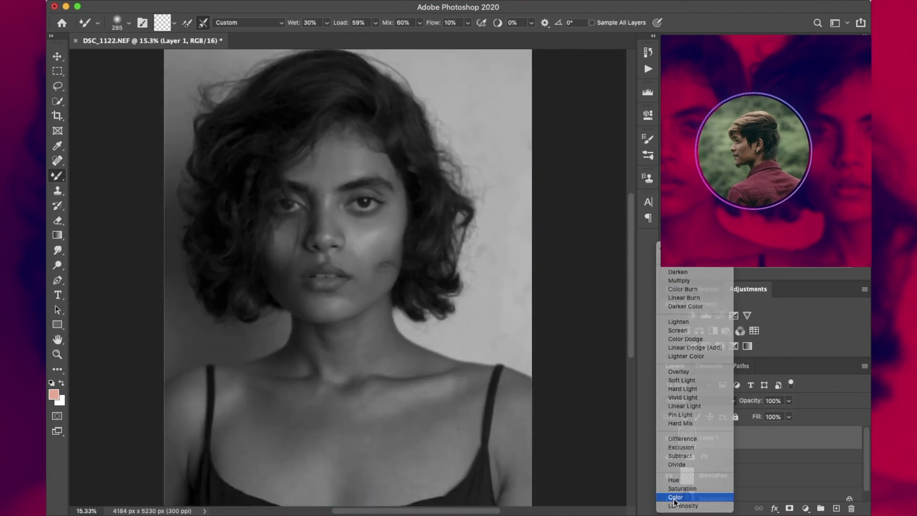
{"action": "left_click", "coordinate": [684, 494]}
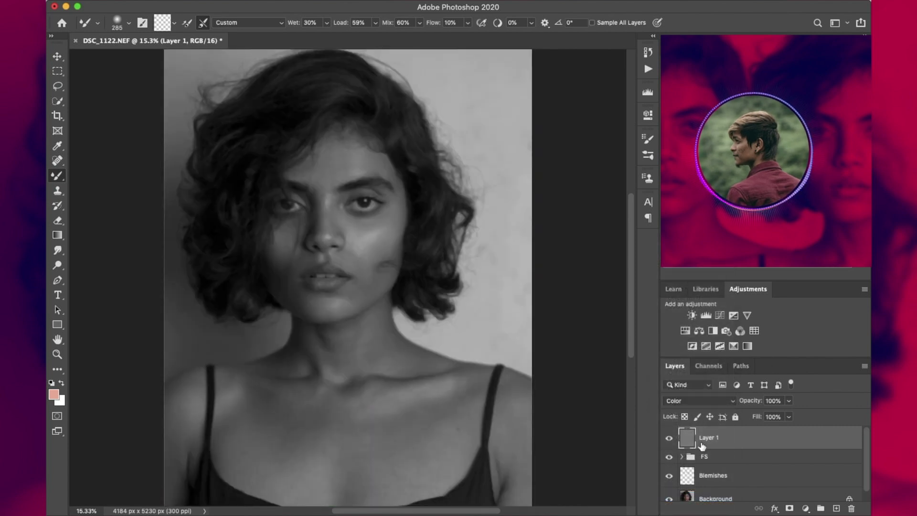
{"action": "type", "text": "Check"}
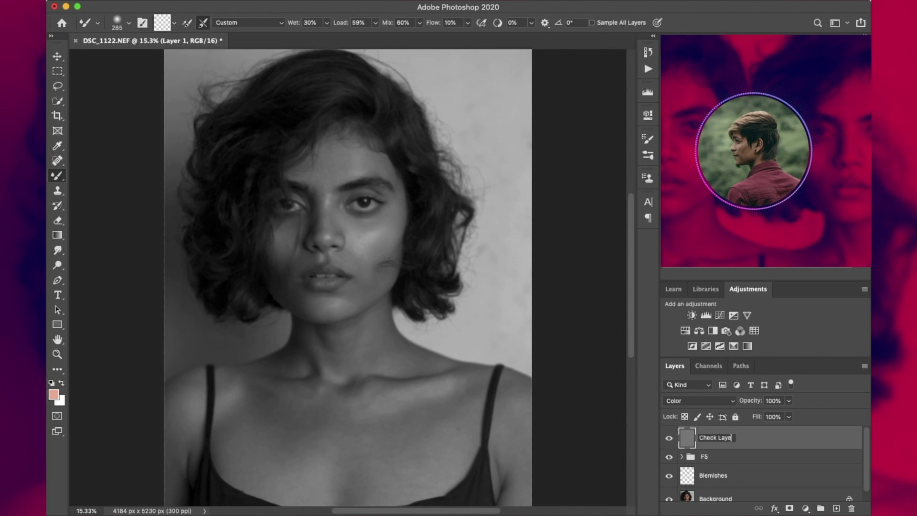
- Add a Curves adjustment above Check Layer and shape an S-curve with raised highlights and lowered shadows for stronger contrast
{"action": "left_click", "coordinate": [720, 315]}
{"action": "left_click_drag", "start_coordinate": [591, 204], "coordinate": [592, 190]}
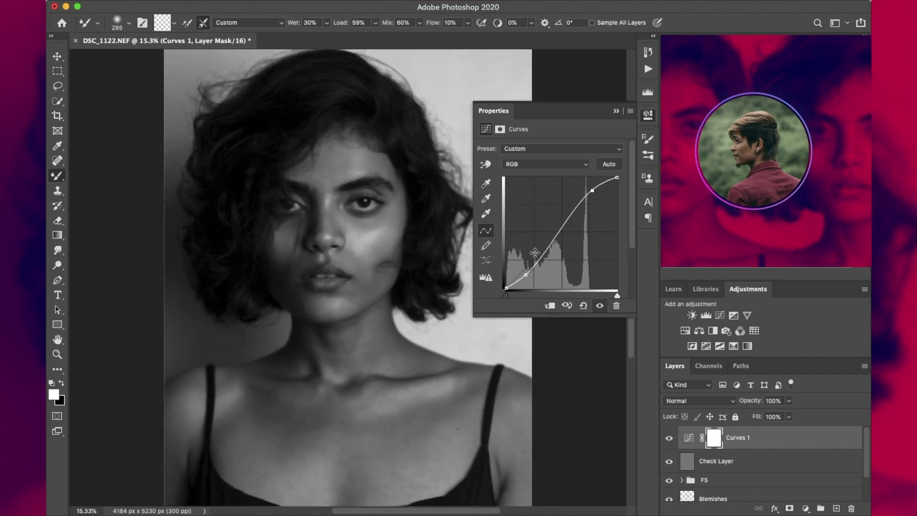
- Pull the curve's shadow point slightly further down and left, and collapse the curve properties
{"action": "left_click_drag", "start_coordinate": [526, 273], "coordinate": [520, 278]}
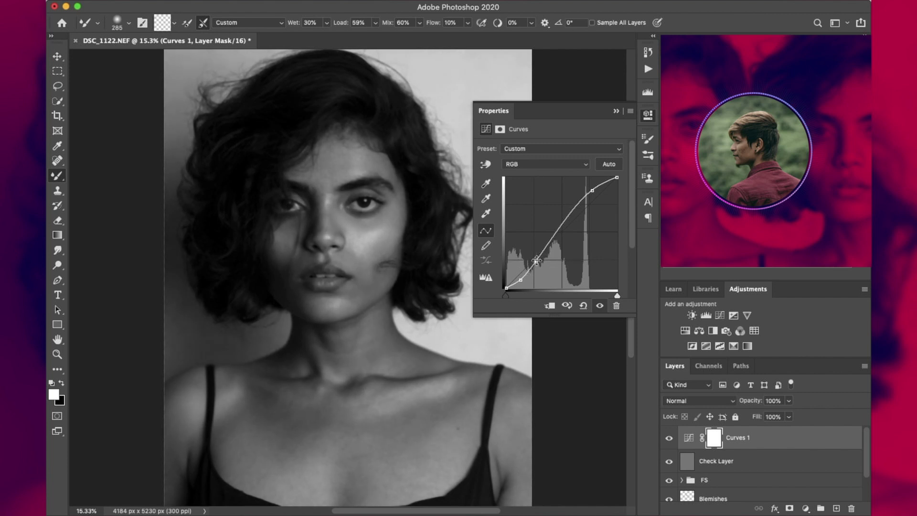
{"action": "left_click", "coordinate": [618, 111]}
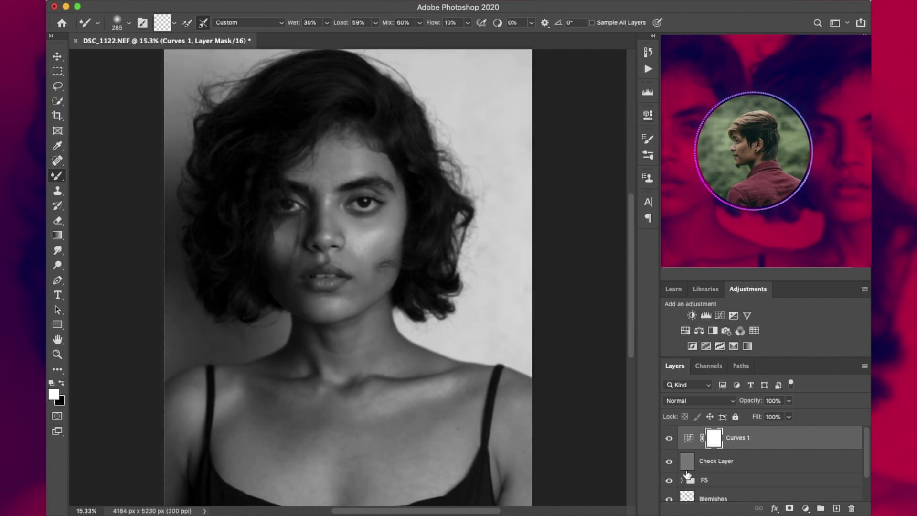
- Group the Curves adjustment with Check Layer and name the group Check layer
{"action": "left_click", "coordinate": [734, 466], "text": "shift"}
{"action": "key", "text": "super+g"}
{"action": "left_click", "coordinate": [716, 435]}
{"action": "double_click", "coordinate": [716, 434]}
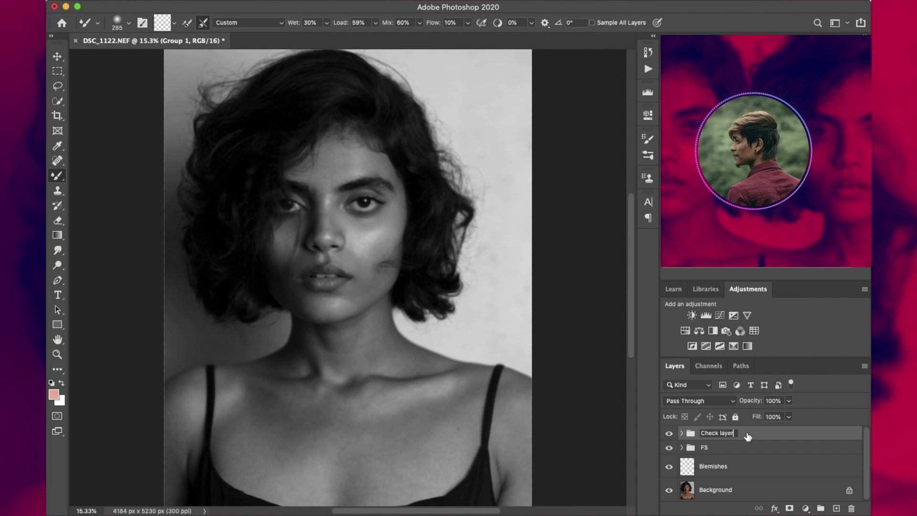
- Expand the FS group and select its Color fix layer for painting
{"action": "left_click", "coordinate": [682, 448]}
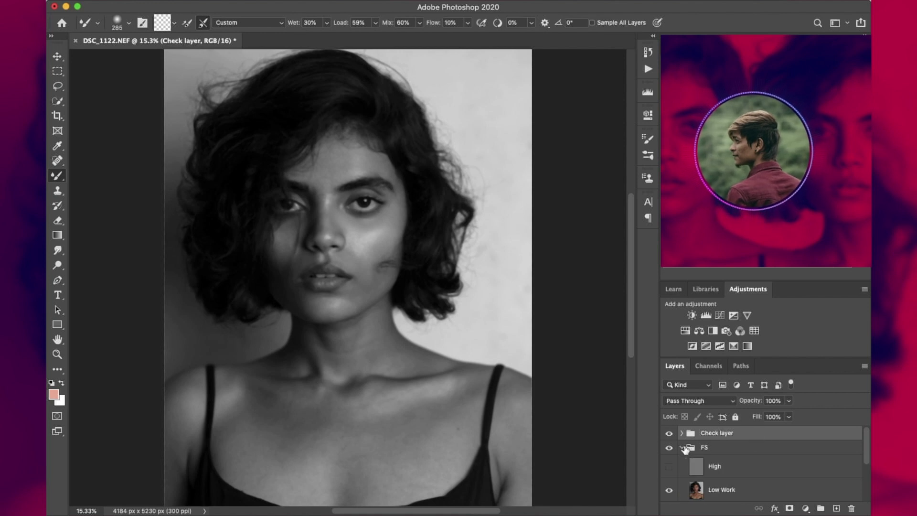
{"action": "scroll", "coordinate": [719, 488], "scroll_direction": "down", "scroll_amount": 2}
{"action": "left_click", "coordinate": [715, 475]}
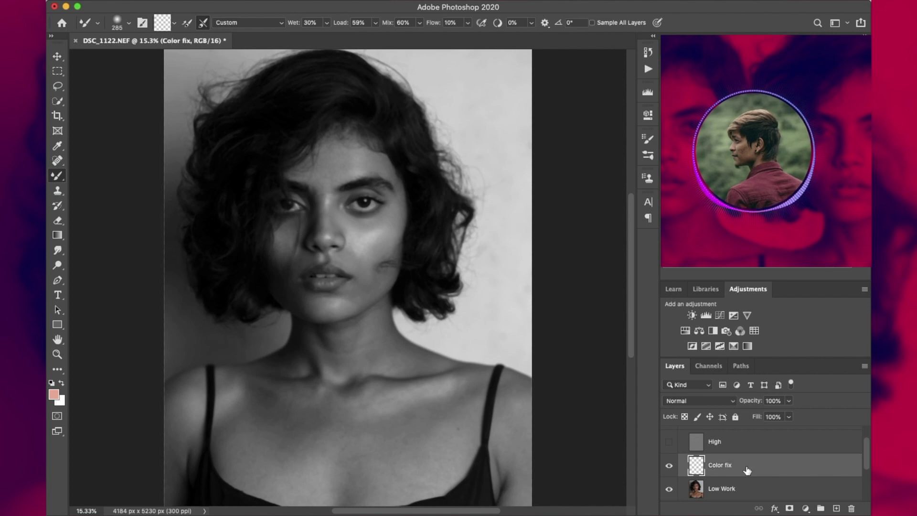
{"action": "scroll", "coordinate": [696, 444], "scroll_direction": "up", "scroll_amount": 1}
{"action": "scroll", "coordinate": [696, 444], "scroll_direction": "down", "scroll_amount": 2}
- Brush over uneven tones on the cheek, beside the mouth and under the eye at 70% opacity and 1% flow
{"action": "key", "text": "z"}
{"action": "mouse_move", "coordinate": [351, 238]}
{"action": "left_mouse_down"}
{"action": "mouse_move", "coordinate": [368, 236]}
{"action": "mouse_move", "coordinate": [389, 212]}
{"action": "left_mouse_up"}
{"action": "key", "text": "b"}
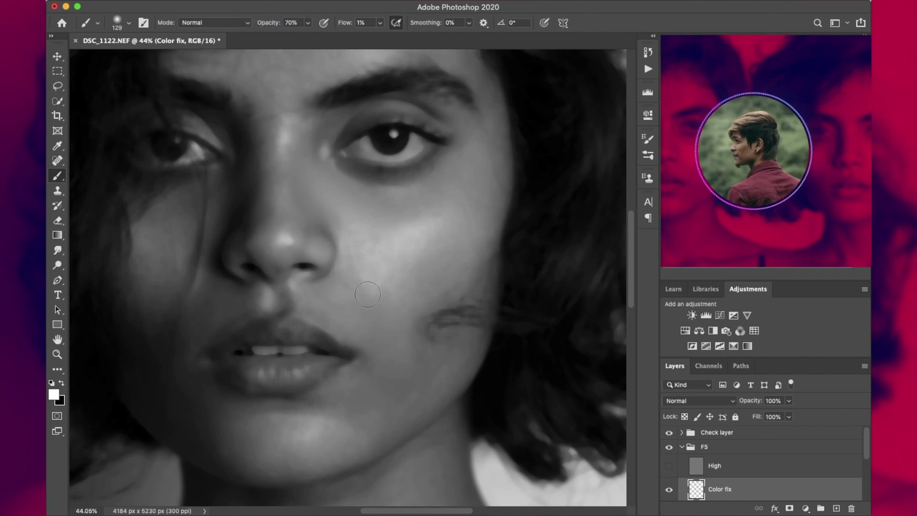
{"action": "left_click_drag", "start_coordinate": [332, 299], "coordinate": [315, 285]}
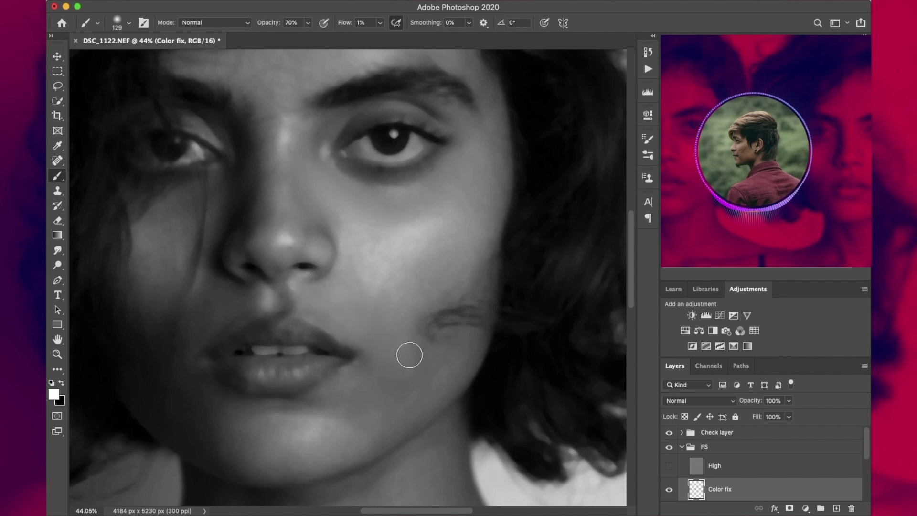
{"action": "mouse_move", "coordinate": [417, 318]}
{"action": "left_mouse_down"}
{"action": "mouse_move", "coordinate": [414, 360]}
{"action": "mouse_move", "coordinate": [412, 330]}
{"action": "mouse_move", "coordinate": [432, 321]}
{"action": "left_mouse_up"}
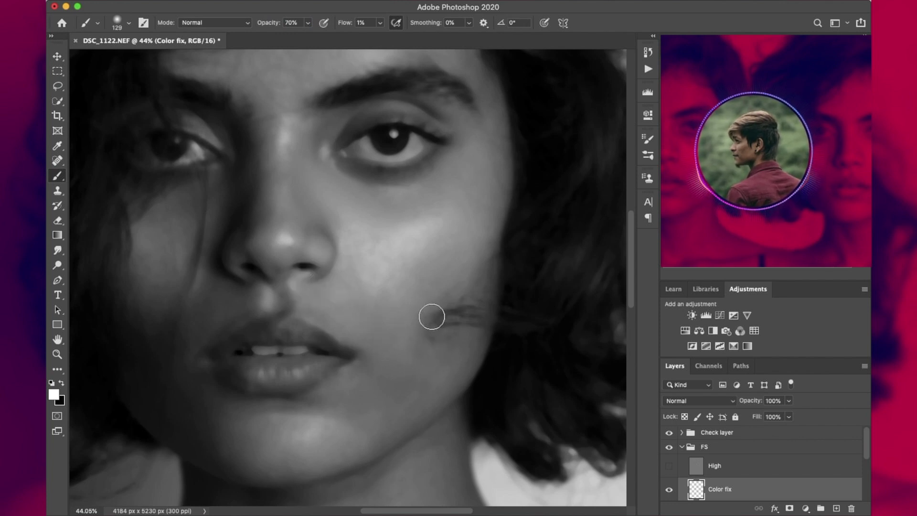
{"action": "left_click", "coordinate": [423, 204]}
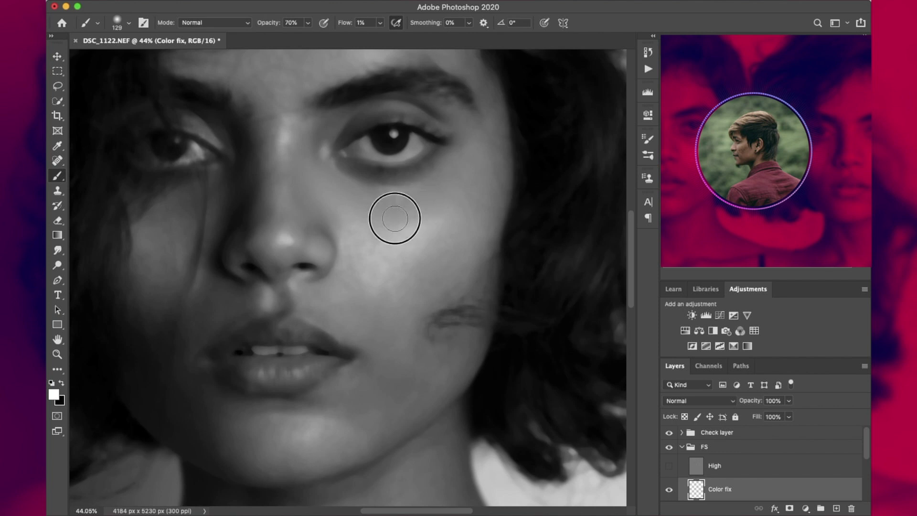
{"action": "mouse_move", "coordinate": [335, 173]}
{"action": "left_mouse_down"}
{"action": "mouse_move", "coordinate": [380, 198]}
{"action": "mouse_move", "coordinate": [309, 143]}
{"action": "mouse_move", "coordinate": [316, 128]}
{"action": "mouse_move", "coordinate": [323, 135]}
{"action": "left_mouse_up"}
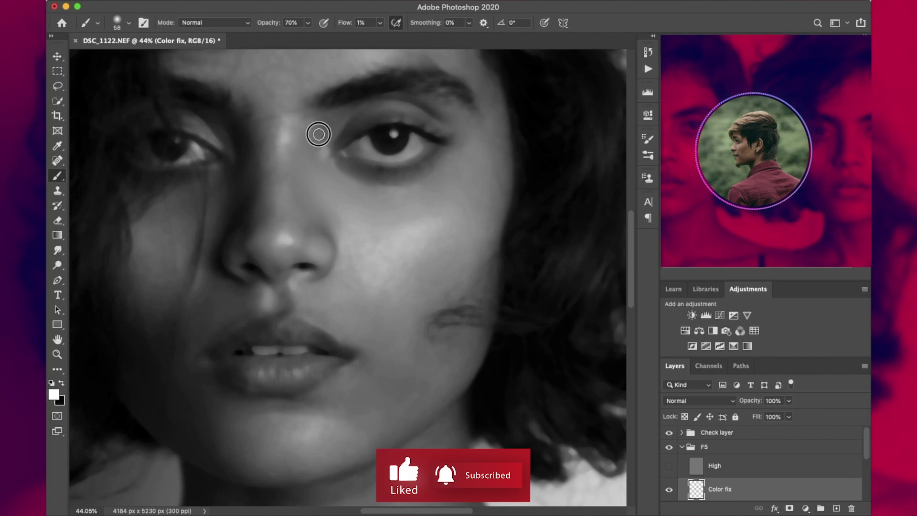
{"action": "mouse_move", "coordinate": [339, 177]}
{"action": "left_mouse_down"}
{"action": "mouse_move", "coordinate": [362, 178]}
{"action": "mouse_move", "coordinate": [338, 168]}
{"action": "left_mouse_up"}
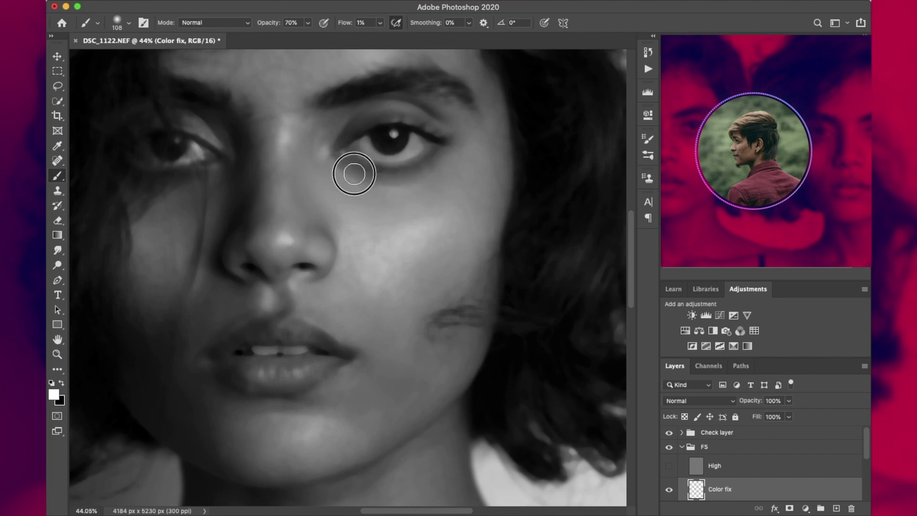
- Enlarge the brush to about 206 px and even out the tones from the nose down past the mouth corner
{"action": "key", "text": "bracketright"}
{"action": "key", "text": "bracketright"}
{"action": "key", "text": "bracketright"}
{"action": "key", "text": "bracketright"}
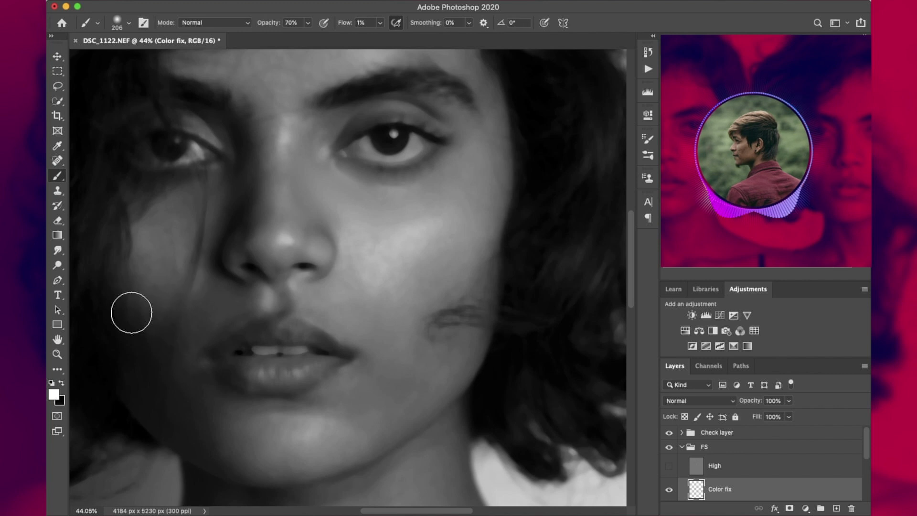
{"action": "left_click_drag", "start_coordinate": [279, 205], "coordinate": [341, 353]}
{"action": "key", "text": "bracketleft"}
{"action": "key", "text": "bracketleft"}
{"action": "key", "text": "bracketleft"}
{"action": "key", "text": "bracketleft"}
- Hide the Check layer group and show the High layer in the FS group
{"action": "key", "text": "super+0"}
{"action": "left_click", "coordinate": [695, 432]}
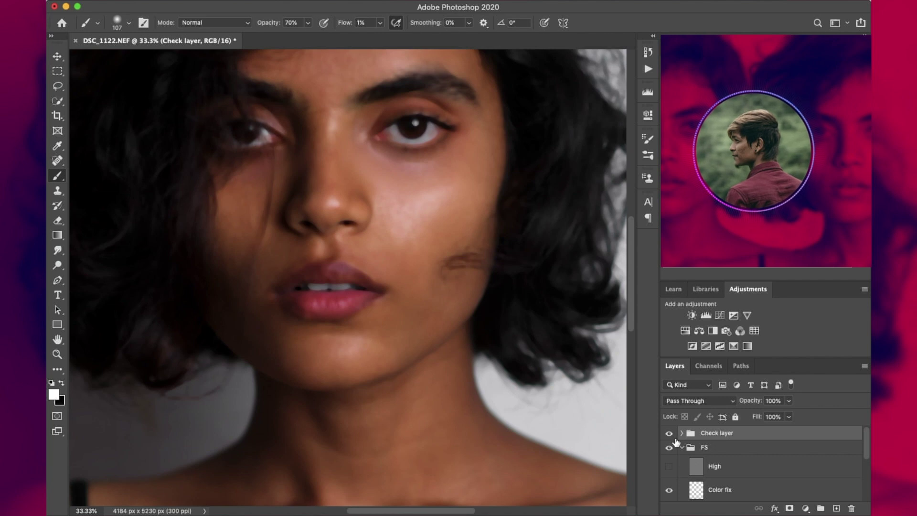
{"action": "left_click", "coordinate": [669, 433]}
{"action": "left_click", "coordinate": [669, 433]}
{"action": "left_click", "coordinate": [669, 466]}
- Compare the portrait with the FS group hidden and shown, both close up and zoomed out
{"action": "left_click", "coordinate": [669, 448]}
{"action": "left_click", "coordinate": [669, 448]}
{"action": "left_click", "coordinate": [669, 447]}
{"action": "left_click", "coordinate": [669, 447]}
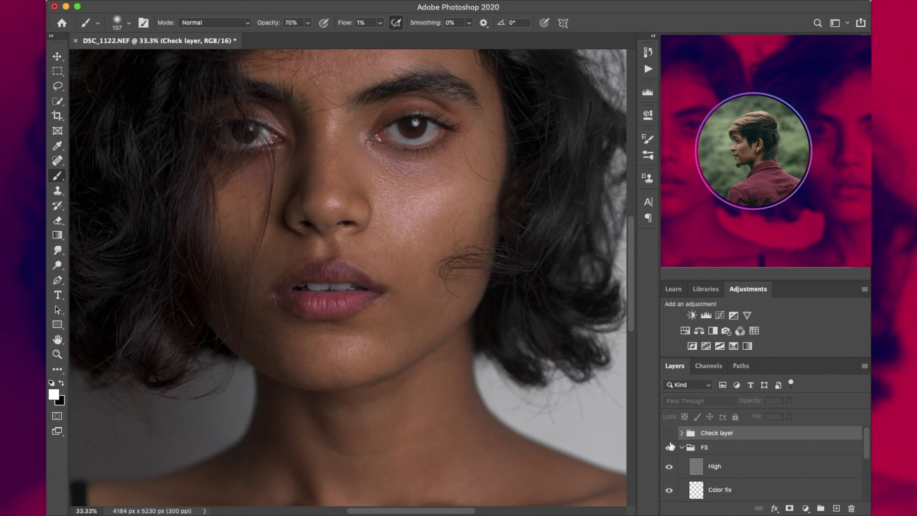
{"action": "left_click", "coordinate": [669, 448]}
{"action": "left_click", "coordinate": [669, 432]}
{"action": "left_click", "coordinate": [669, 447]}
{"action": "left_click", "coordinate": [669, 449]}
{"action": "left_click_drag", "start_coordinate": [550, 433], "coordinate": [481, 426]}
{"action": "left_click", "coordinate": [337, 374]}
{"action": "key", "text": "b"}
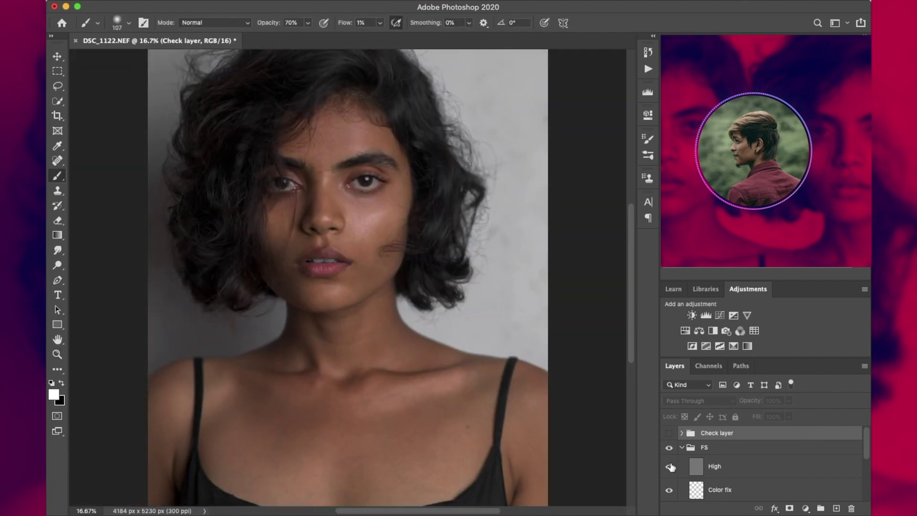
{"action": "left_click", "coordinate": [669, 448]}
{"action": "key", "text": "z"}
{"action": "left_click_drag", "start_coordinate": [487, 440], "coordinate": [483, 419]}
{"action": "key", "text": "b"}
- Reduce the Color fix layer's opacity to about 52%, then collapse the FS group and toggle it to compare
{"action": "left_click", "coordinate": [719, 489]}
{"action": "left_click", "coordinate": [751, 400]}
{"action": "left_click_drag", "start_coordinate": [751, 400], "coordinate": [697, 421]}
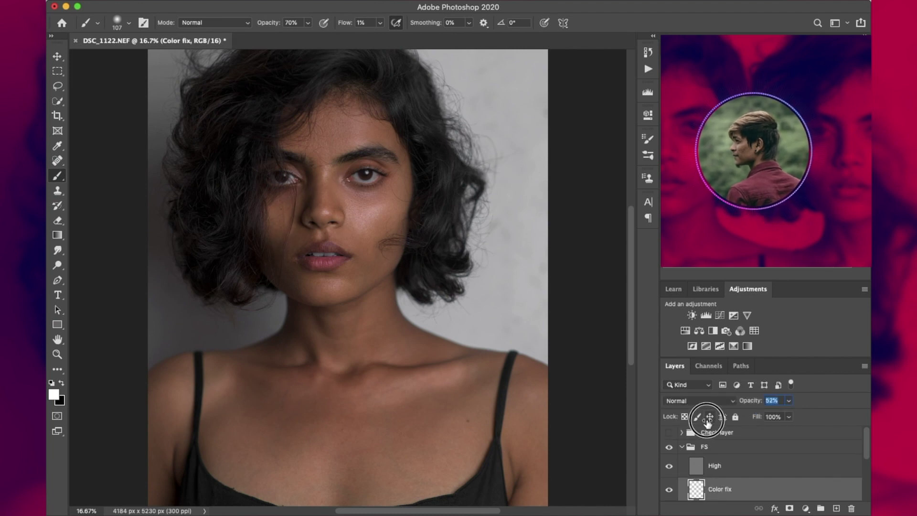
{"action": "left_click", "coordinate": [681, 446]}
{"action": "left_click", "coordinate": [670, 447]}
{"action": "left_click", "coordinate": [670, 448]}
{"action": "left_click", "coordinate": [671, 448]}
- Add a new 50% gray layer above the FS group with its blend mode set to Soft Light
{"action": "key", "text": "super+minus"}
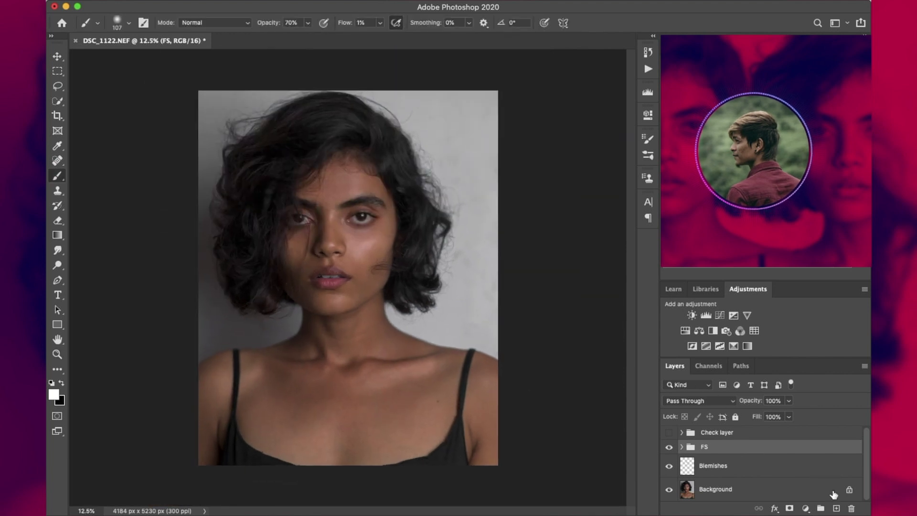
{"action": "left_click", "coordinate": [836, 509]}
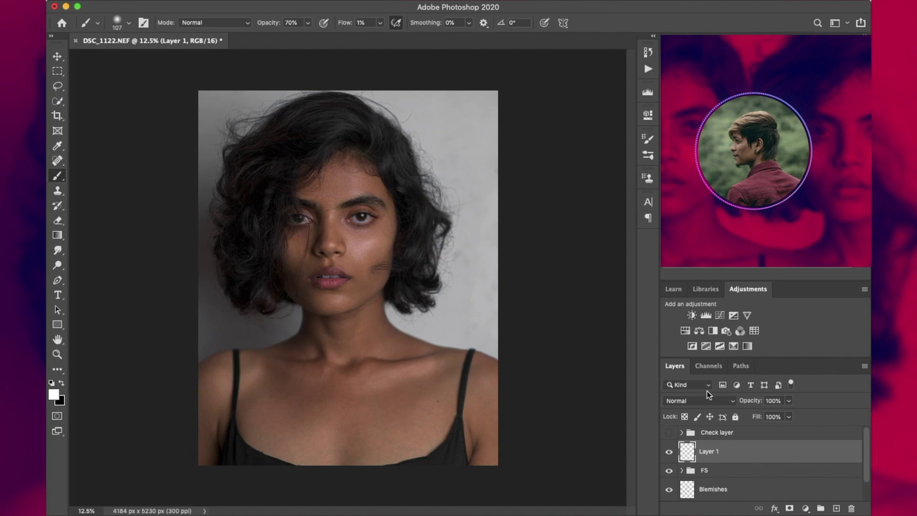
{"action": "key", "text": "shift+BackSpace"}
{"action": "left_click", "coordinate": [525, 214]}
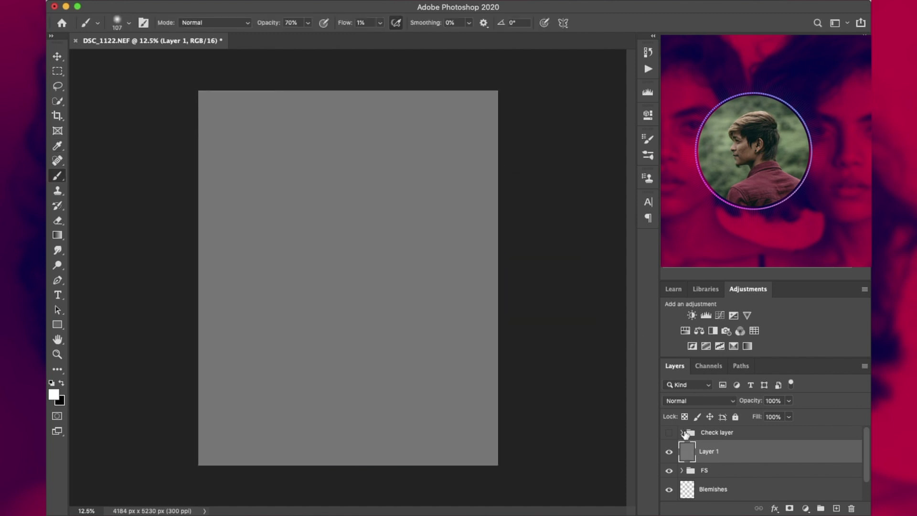
{"action": "left_click", "coordinate": [684, 401]}
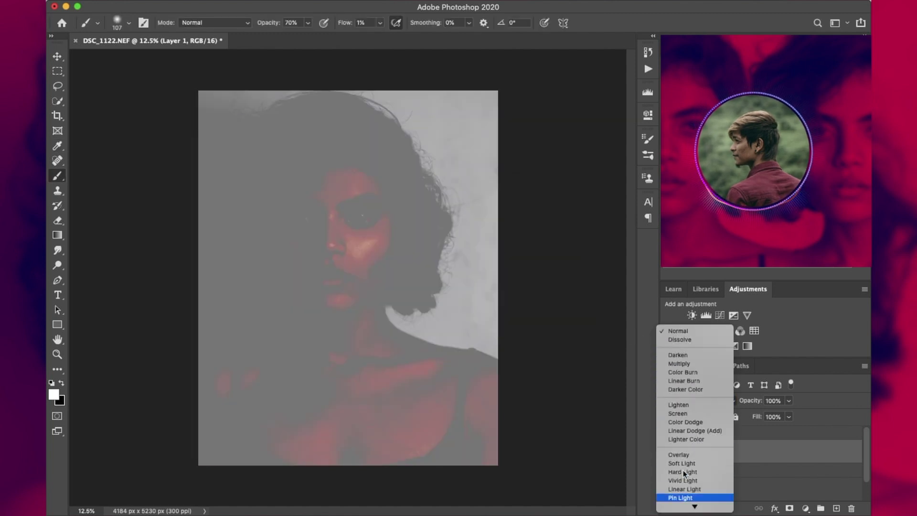
{"action": "left_click", "coordinate": [684, 467]}
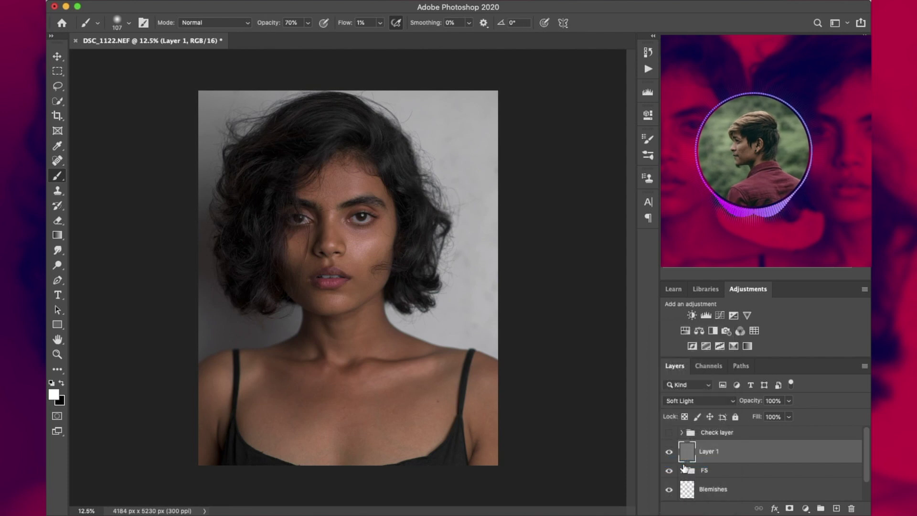
- Burn the outer contours of the face on the gray layer with a soft black brush of about 440 to 475 px
{"action": "key", "text": "x"}
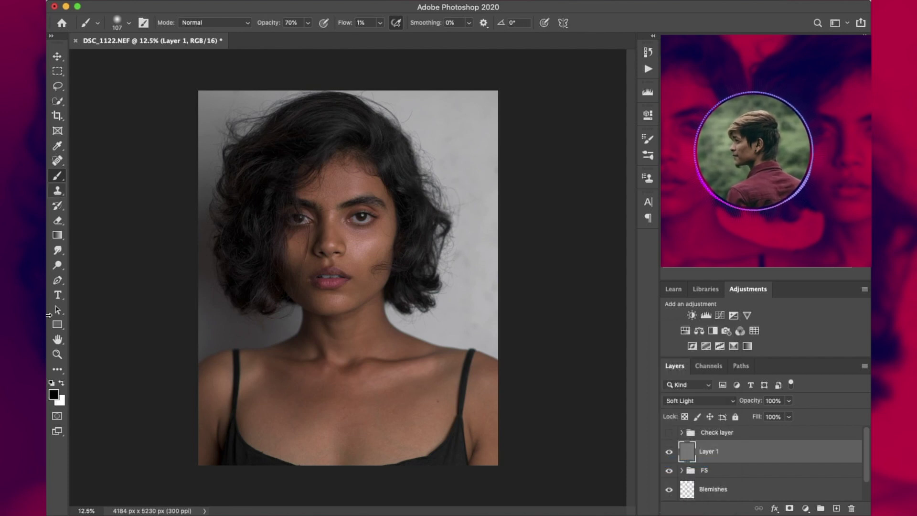
{"action": "left_click_drag", "start_coordinate": [307, 206], "coordinate": [321, 206], "text": "ctrl+alt"}
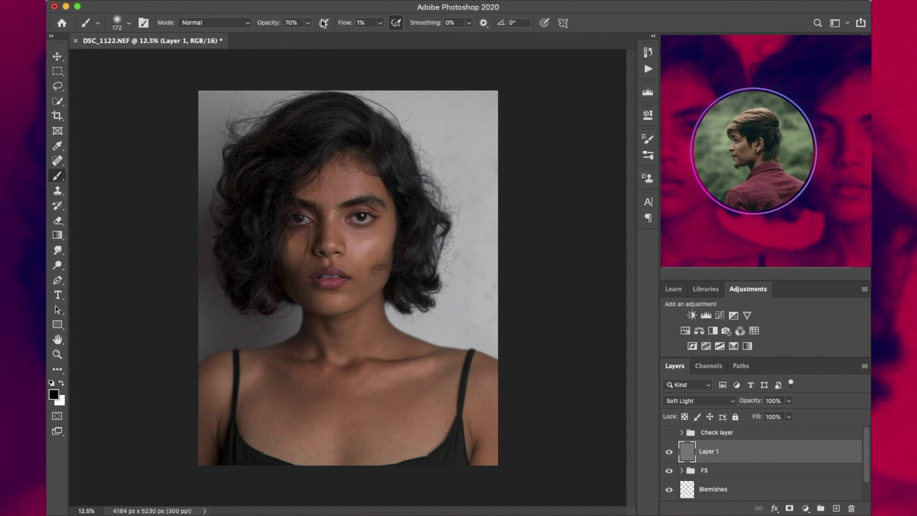
{"action": "left_click_drag", "start_coordinate": [363, 158], "coordinate": [385, 157]}
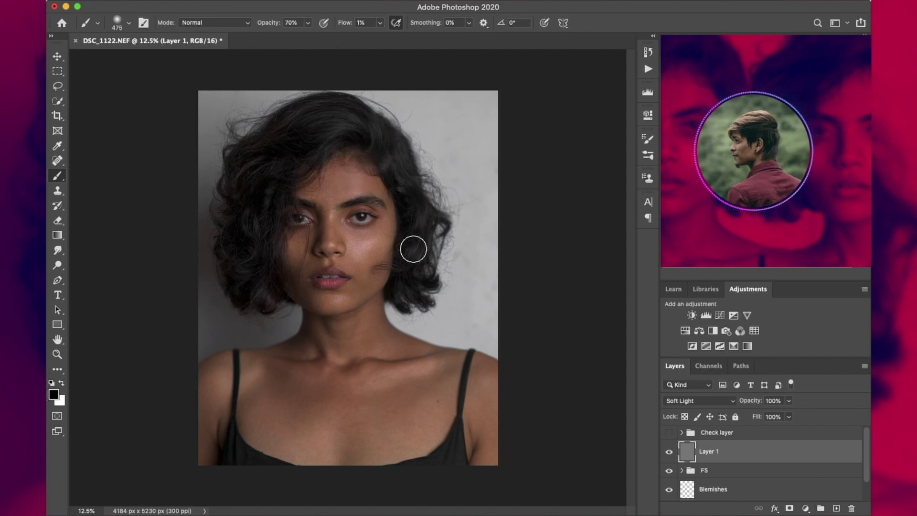
{"action": "mouse_move", "coordinate": [363, 303]}
{"action": "left_mouse_down"}
{"action": "mouse_move", "coordinate": [336, 319]}
{"action": "mouse_move", "coordinate": [368, 298]}
{"action": "mouse_move", "coordinate": [391, 264]}
{"action": "left_mouse_up"}
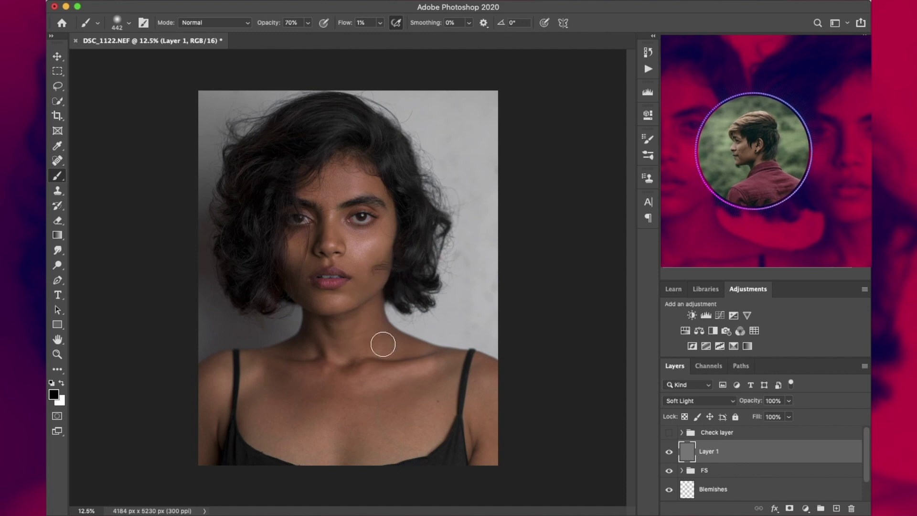
{"action": "mouse_move", "coordinate": [365, 321]}
{"action": "left_mouse_down"}
{"action": "mouse_move", "coordinate": [348, 321]}
{"action": "mouse_move", "coordinate": [388, 282]}
{"action": "mouse_move", "coordinate": [356, 321]}
{"action": "mouse_move", "coordinate": [311, 323]}
{"action": "mouse_move", "coordinate": [293, 292]}
{"action": "mouse_move", "coordinate": [315, 266]}
{"action": "mouse_move", "coordinate": [298, 249]}
{"action": "mouse_move", "coordinate": [313, 222]}
{"action": "left_mouse_up"}
{"action": "left_click_drag", "start_coordinate": [321, 223], "coordinate": [324, 224]}
{"action": "mouse_move", "coordinate": [330, 224]}
{"action": "left_mouse_down"}
{"action": "mouse_move", "coordinate": [319, 230]}
{"action": "mouse_move", "coordinate": [402, 250]}
{"action": "left_mouse_up"}
{"action": "left_click", "coordinate": [352, 240], "text": "ctrl+alt"}
- Darken the forehead edges, hair sides and jawline close up with low-flow black brush strokes
{"action": "key", "text": "z"}
{"action": "left_click_drag", "start_coordinate": [333, 244], "coordinate": [382, 222]}
{"action": "left_click_drag", "start_coordinate": [349, 175], "coordinate": [338, 185]}
{"action": "left_click_drag", "start_coordinate": [406, 180], "coordinate": [413, 173]}
{"action": "left_click_drag", "start_coordinate": [244, 219], "coordinate": [245, 219]}
{"action": "mouse_move", "coordinate": [200, 265]}
{"action": "left_mouse_down"}
{"action": "mouse_move", "coordinate": [197, 281]}
{"action": "mouse_move", "coordinate": [226, 339]}
{"action": "mouse_move", "coordinate": [266, 356]}
{"action": "mouse_move", "coordinate": [294, 458]}
{"action": "left_mouse_up"}
{"action": "key", "text": "space"}
{"action": "left_click_drag", "start_coordinate": [278, 227], "coordinate": [307, 227]}
{"action": "mouse_move", "coordinate": [349, 157]}
{"action": "left_mouse_down"}
{"action": "mouse_move", "coordinate": [263, 244]}
{"action": "mouse_move", "coordinate": [259, 233]}
{"action": "mouse_move", "coordinate": [385, 138]}
{"action": "mouse_move", "coordinate": [410, 147]}
{"action": "mouse_move", "coordinate": [409, 103]}
{"action": "mouse_move", "coordinate": [425, 163]}
{"action": "mouse_move", "coordinate": [473, 145]}
{"action": "mouse_move", "coordinate": [445, 181]}
{"action": "mouse_move", "coordinate": [492, 230]}
{"action": "mouse_move", "coordinate": [520, 277]}
{"action": "mouse_move", "coordinate": [511, 342]}
{"action": "mouse_move", "coordinate": [505, 291]}
{"action": "mouse_move", "coordinate": [506, 374]}
{"action": "left_mouse_up"}
{"action": "key", "text": "space"}
{"action": "left_click_drag", "start_coordinate": [488, 282], "coordinate": [447, 161]}
{"action": "mouse_move", "coordinate": [450, 236]}
{"action": "left_mouse_down"}
{"action": "mouse_move", "coordinate": [440, 316]}
{"action": "mouse_move", "coordinate": [431, 311]}
{"action": "mouse_move", "coordinate": [411, 370]}
{"action": "left_mouse_up"}
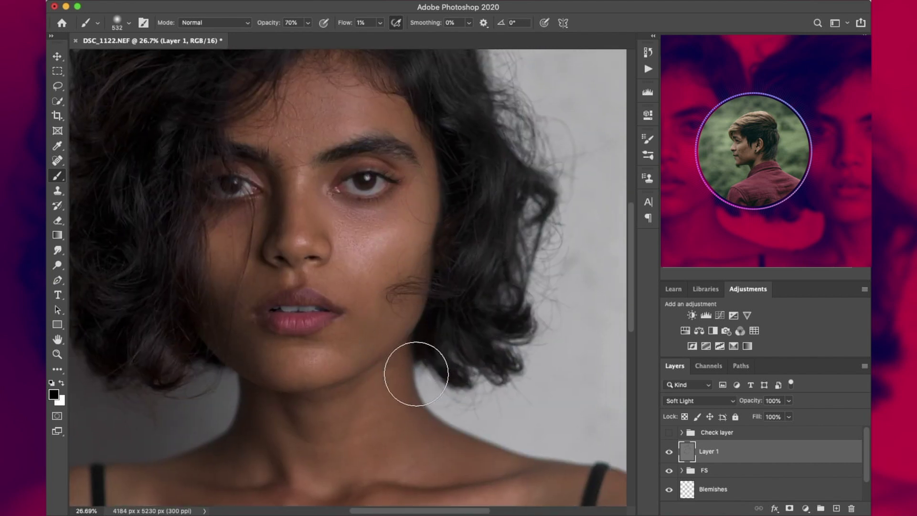
- Burn the neck and the shadow area below the jaw with a 532 px black brush
{"action": "scroll", "coordinate": [412, 370], "scroll_direction": "down", "scroll_amount": 5}
{"action": "mouse_move", "coordinate": [247, 376]}
{"action": "left_mouse_down"}
{"action": "mouse_move", "coordinate": [285, 348]}
{"action": "mouse_move", "coordinate": [269, 327]}
{"action": "mouse_move", "coordinate": [285, 361]}
{"action": "mouse_move", "coordinate": [210, 404]}
{"action": "left_mouse_up"}
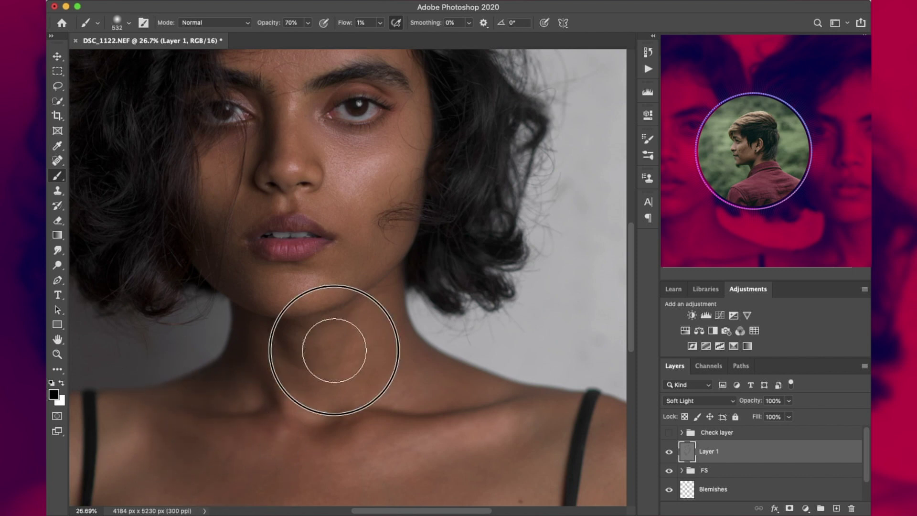
{"action": "key", "text": "z"}
{"action": "mouse_move", "coordinate": [338, 368]}
{"action": "left_mouse_down"}
{"action": "mouse_move", "coordinate": [300, 382]}
{"action": "mouse_move", "coordinate": [316, 385]}
{"action": "left_mouse_up"}
{"action": "left_click", "coordinate": [269, 376]}
{"action": "left_click", "coordinate": [269, 376]}
{"action": "key", "text": "b"}
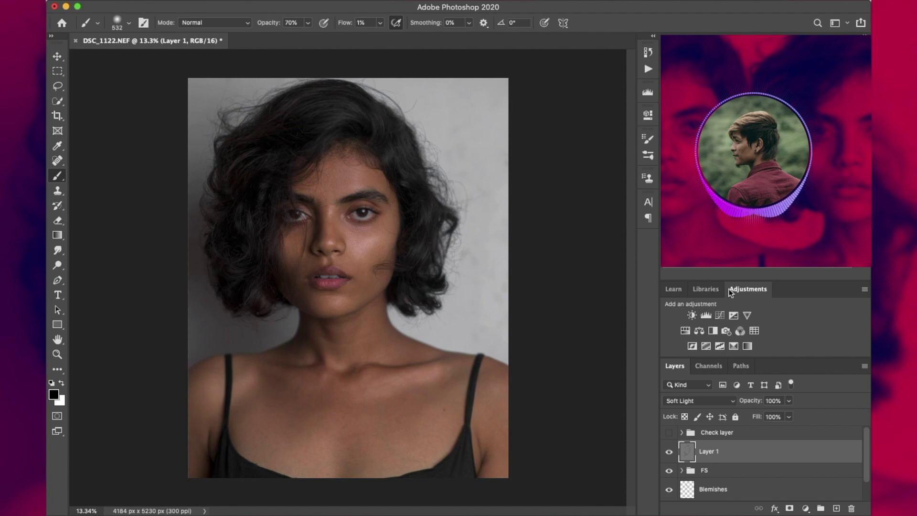
- Group Layer 1, FS and Blemishes as Skin, and toggle the group's visibility to compare before and after
{"action": "scroll", "coordinate": [724, 461], "scroll_direction": "down", "scroll_amount": 1}
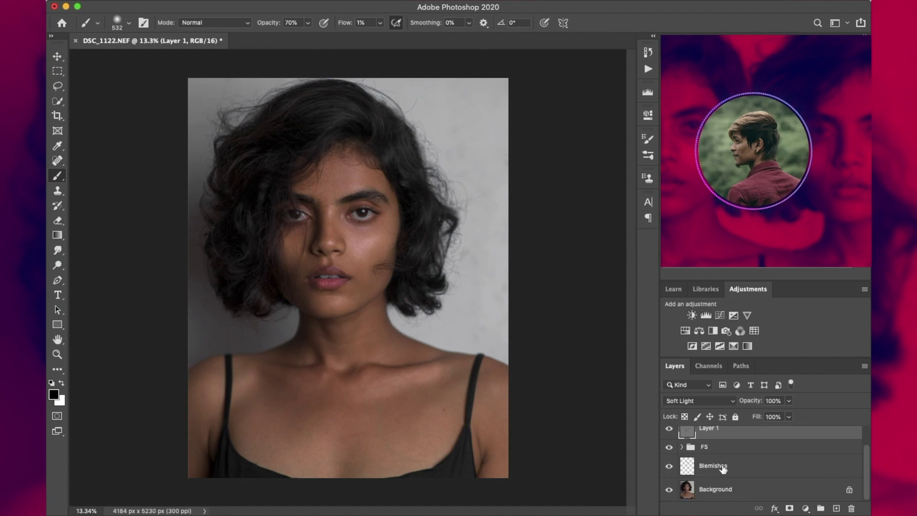
{"action": "left_click", "coordinate": [723, 472], "text": "shift"}
{"action": "key", "text": "super+g"}
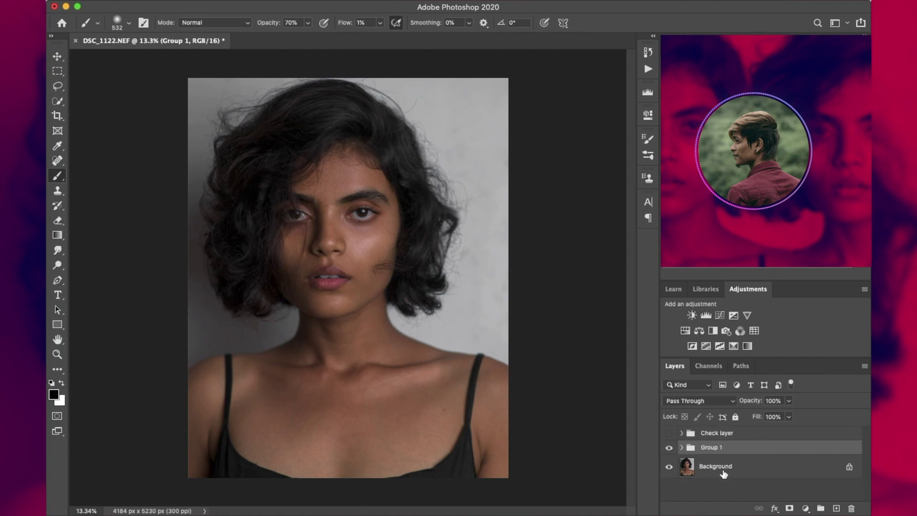
{"action": "double_click", "coordinate": [709, 447]}
{"action": "type", "text": "Skin"}
{"action": "key", "text": "Return"}
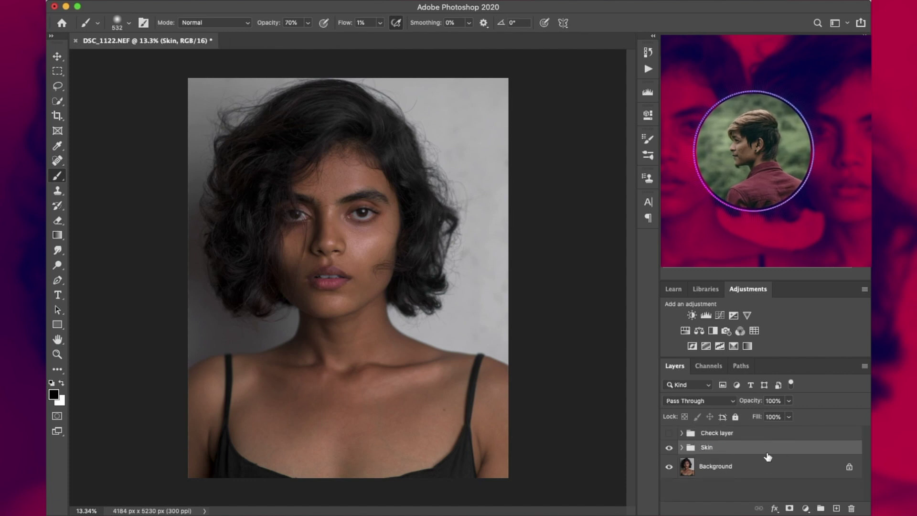
{"action": "left_click", "coordinate": [667, 448]}
{"action": "left_click", "coordinate": [668, 448]}
{"action": "left_click", "coordinate": [668, 448]}
{"action": "left_click", "coordinate": [669, 448]}
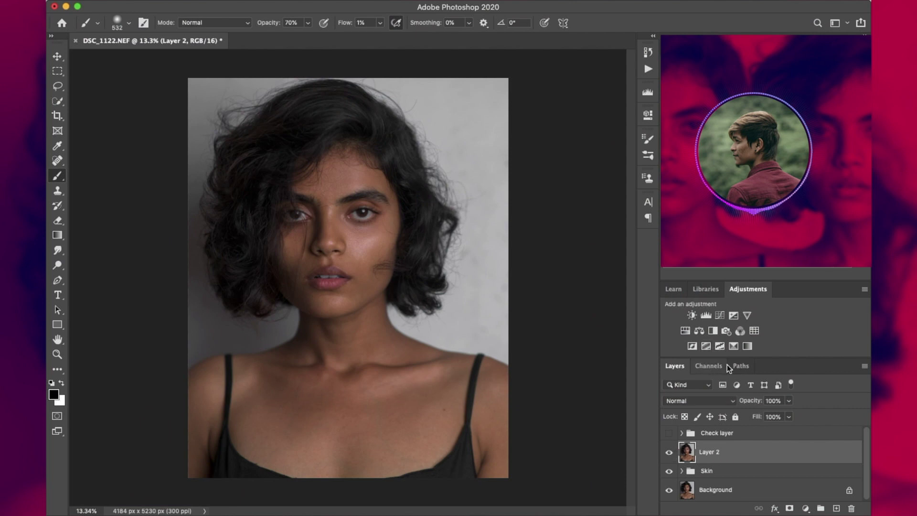
- Apply a High Pass filter with a 1 pixel radius to the merged copy above the Skin group
{"action": "mouse_move", "coordinate": [272, 4]}
{"action": "left_click", "coordinate": [324, 4]}
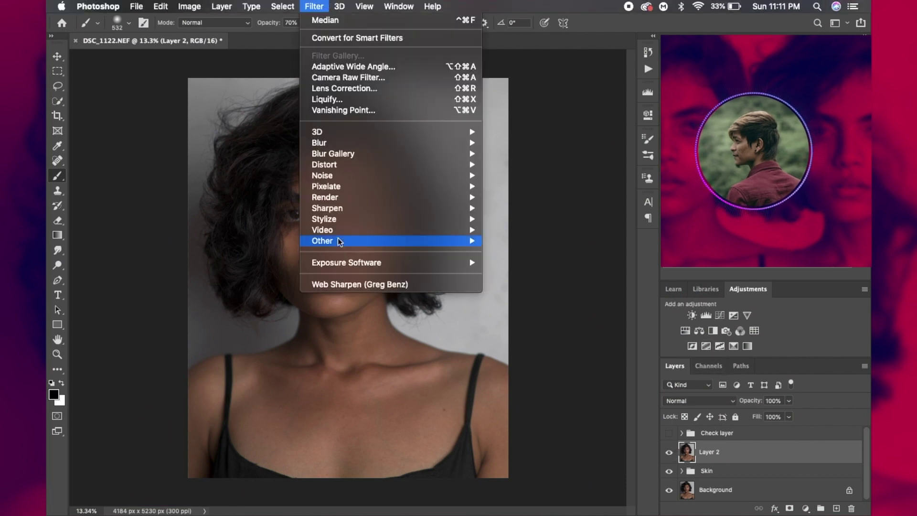
{"action": "mouse_move", "coordinate": [338, 240]}
{"action": "left_click", "coordinate": [500, 251]}
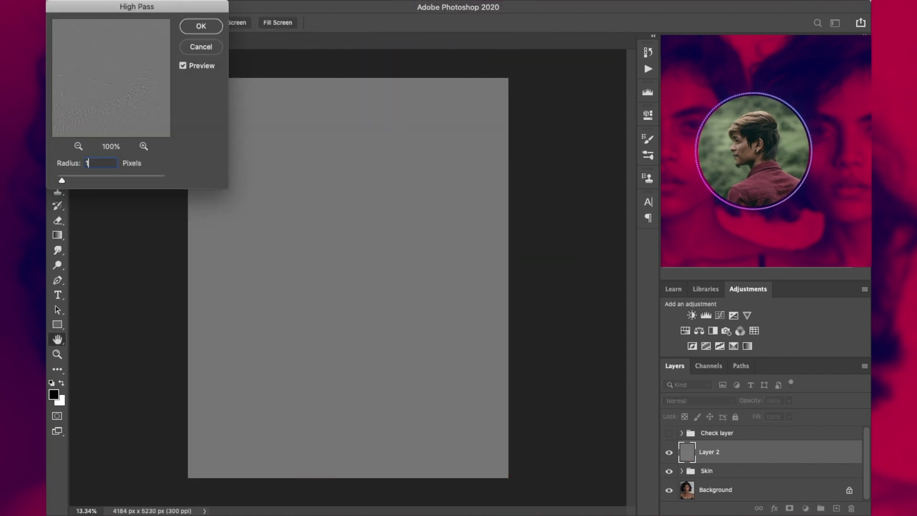
{"action": "key", "text": "Return"}
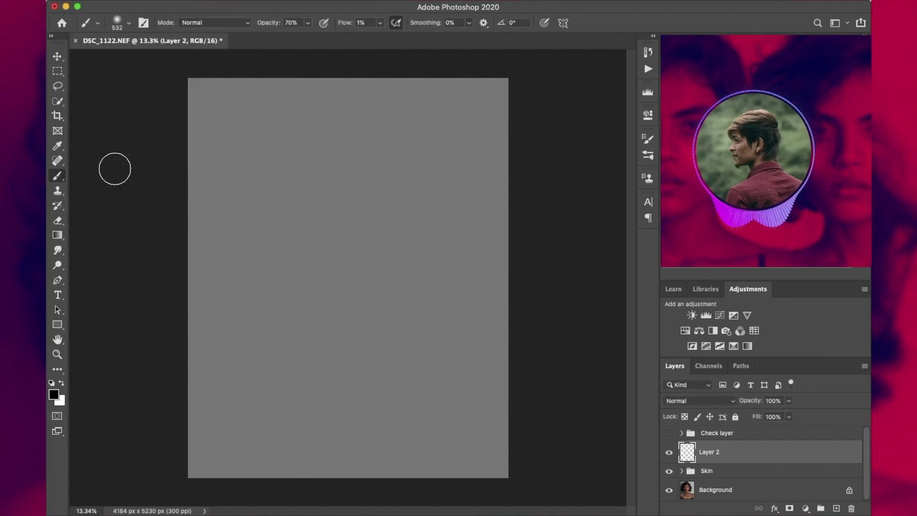
- Set the high-pass layer's blend mode to Linear Light to sharpen the portrait
{"action": "left_click", "coordinate": [724, 404]}
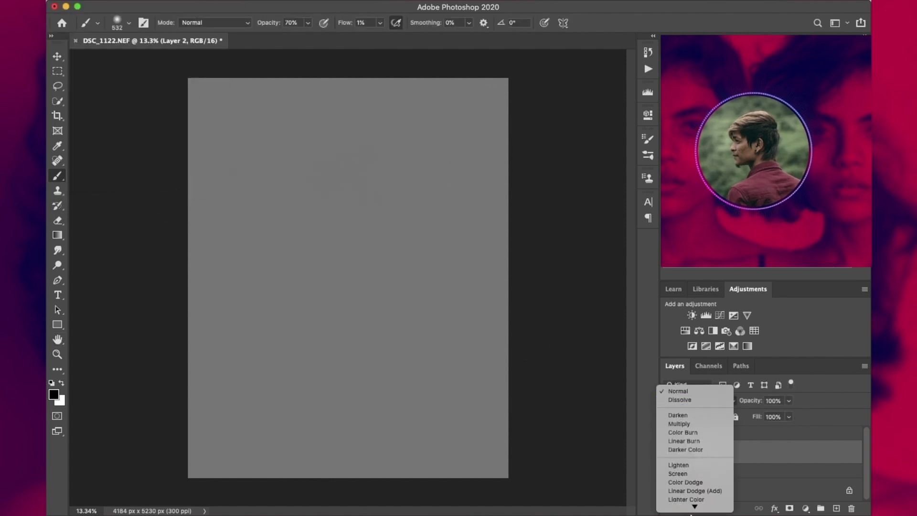
{"action": "left_click", "coordinate": [696, 455]}
{"action": "key", "text": "z"}
{"action": "left_click_drag", "start_coordinate": [323, 228], "coordinate": [321, 239]}
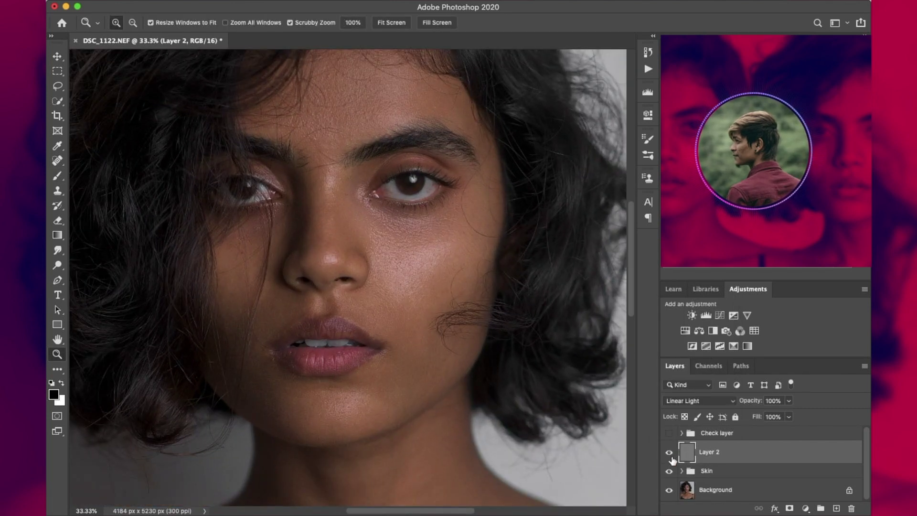